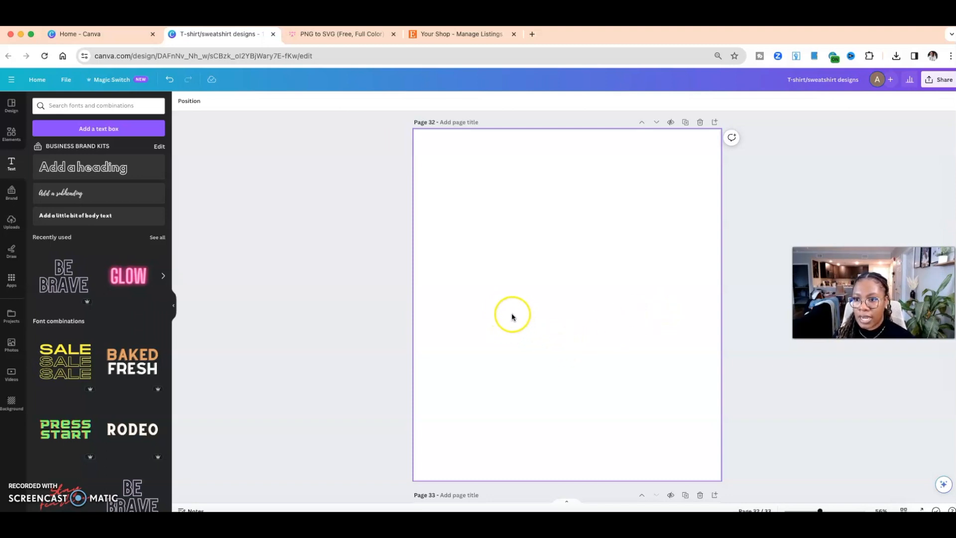
Add the hollow "BE BRAVE" text style to page 32 and replace its wording with "LIVE"
{"action": "left_click", "coordinate": [64, 275]}
{"action": "left_click", "coordinate": [661, 333]}
{"action": "key", "text": "BackSpace"}
{"action": "key", "text": "BackSpace"}
{"action": "key", "text": "BackSpace"}
{"action": "key", "text": "BackSpace"}
{"action": "key", "text": "BackSpace"}
{"action": "key", "text": "BackSpace"}
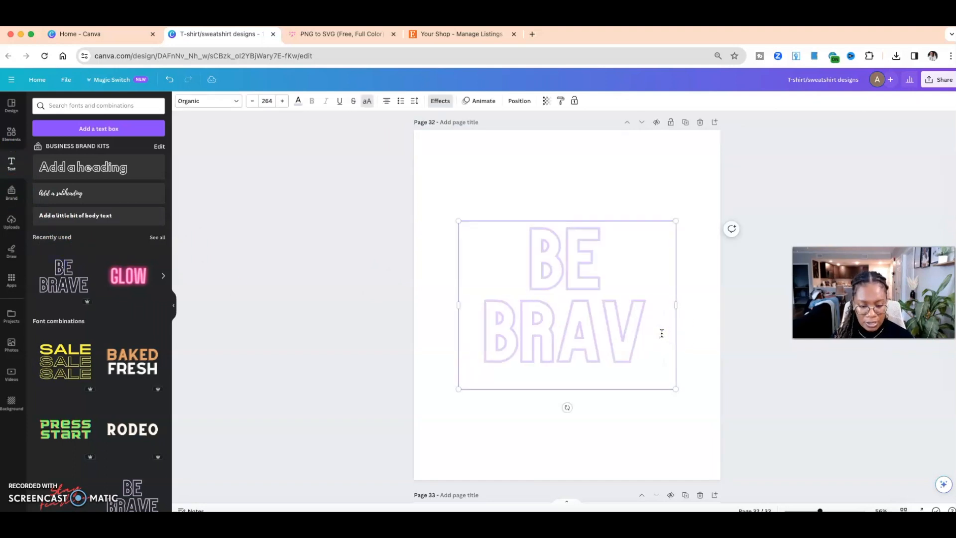
{"action": "key", "text": "BackSpace"}
{"action": "key", "text": "BackSpace"}
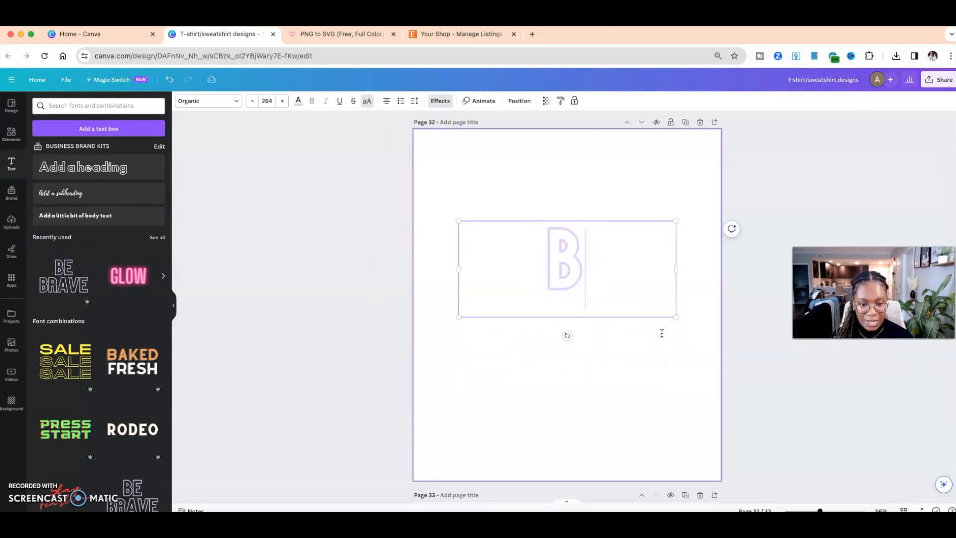
{"action": "type", "text": "LIVE"}
Narrow the LIVE text box, then scale it to font size 327 and centre it in the page's upper half
{"action": "left_click", "coordinate": [682, 205]}
{"action": "left_click", "coordinate": [602, 266]}
{"action": "left_click_drag", "start_coordinate": [677, 275], "coordinate": [603, 269]}
{"action": "left_click_drag", "start_coordinate": [604, 321], "coordinate": [637, 340]}
{"action": "left_click_drag", "start_coordinate": [608, 294], "coordinate": [629, 249]}
{"action": "left_click", "coordinate": [615, 246]}
Duplicate the LIVE text, place the copy directly below the original, and change its wording to "LAUGH"
{"action": "left_click", "coordinate": [580, 154]}
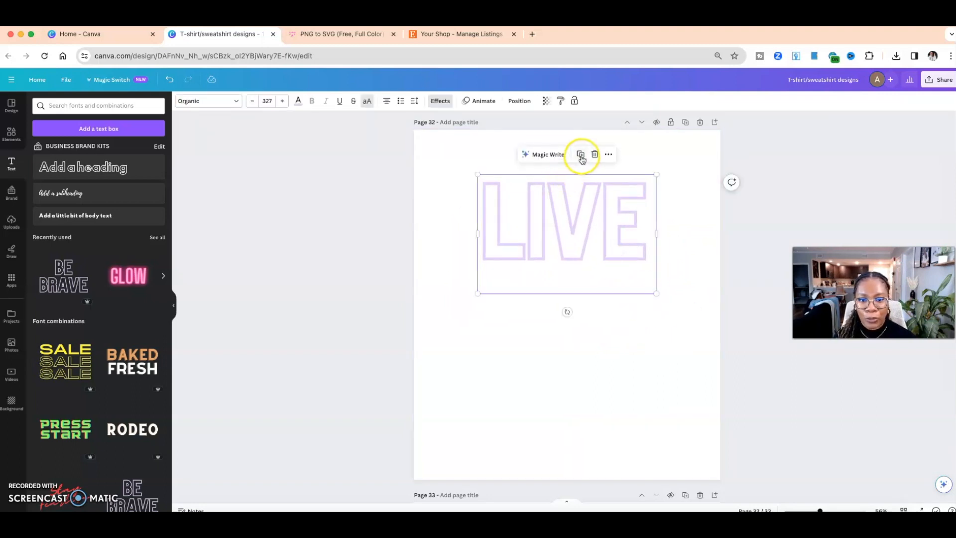
{"action": "left_click_drag", "start_coordinate": [580, 254], "coordinate": [582, 334]}
{"action": "double_click", "coordinate": [582, 332]}
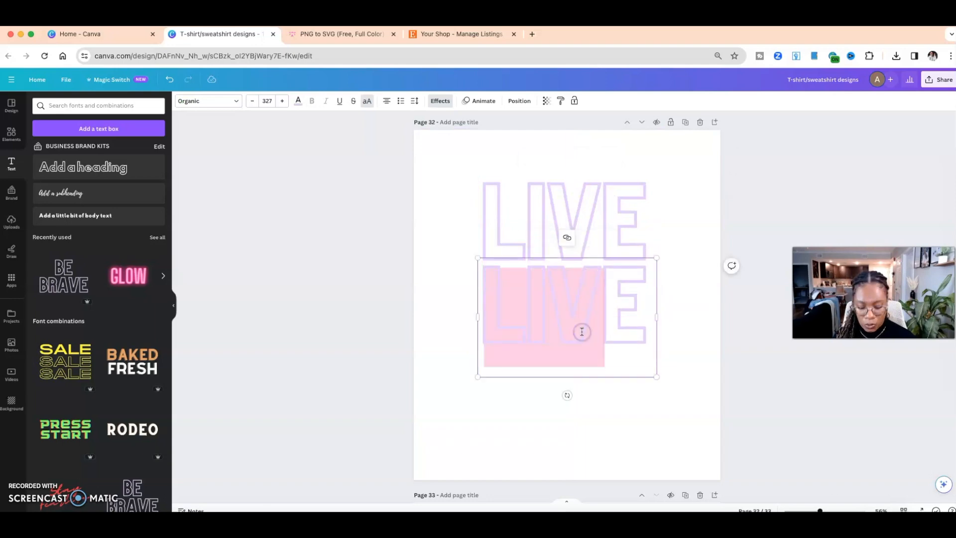
{"action": "key", "text": "BackSpace"}
{"action": "type", "text": "LAIGH"}
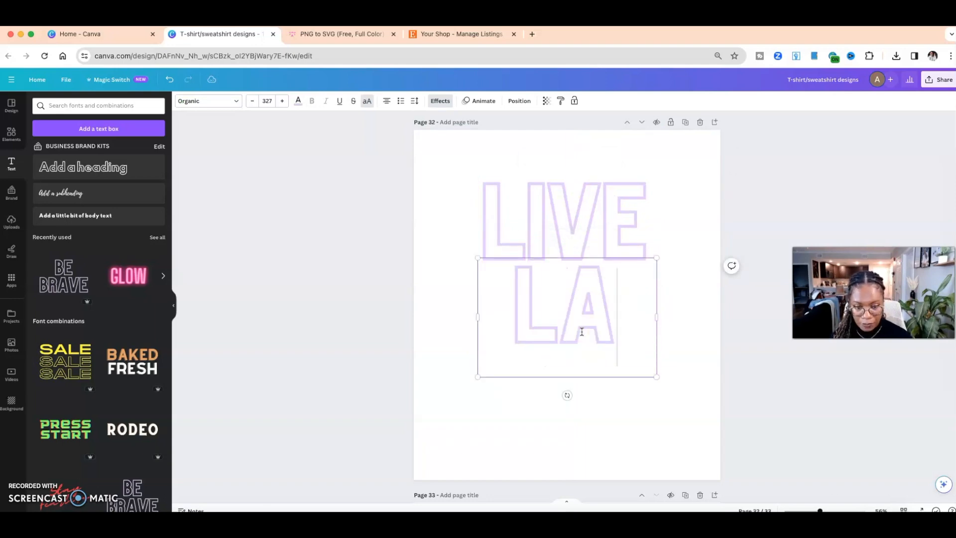
{"action": "key", "text": "BackSpace"}
{"action": "key", "text": "BackSpace"}
{"action": "key", "text": "BackSpace"}
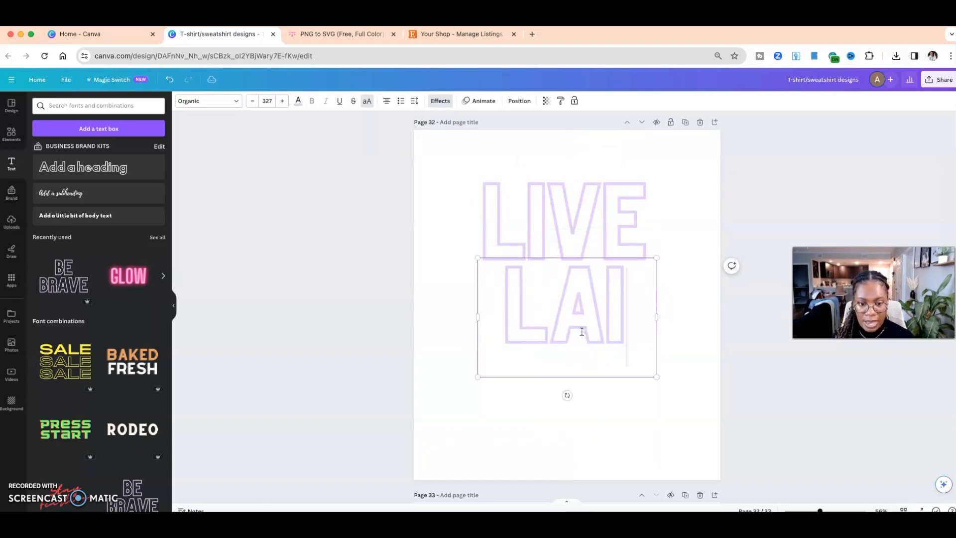
{"action": "type", "text": "UGH"}
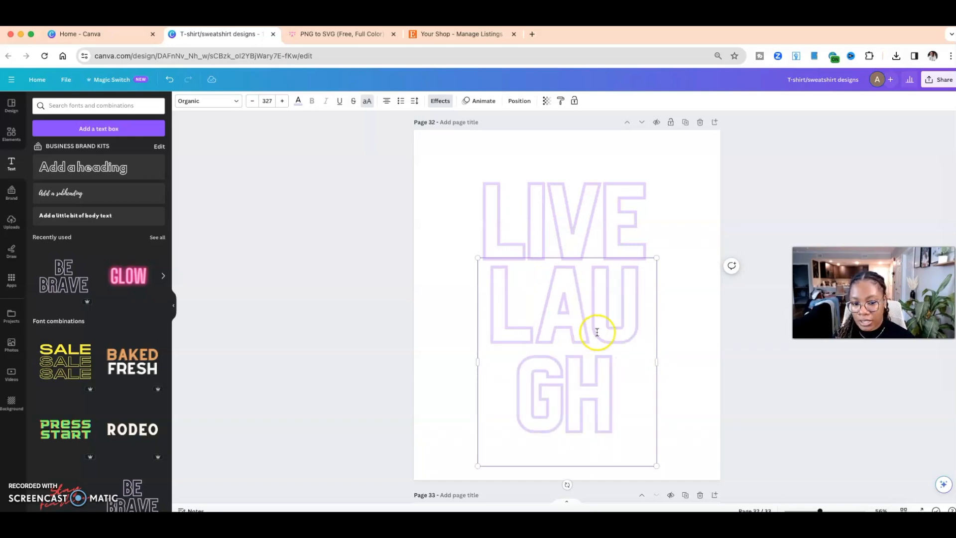
Fit LAUGH on one line and scale it to font size 220, matching the width of LIVE
{"action": "mouse_move", "coordinate": [658, 362]}
{"action": "left_mouse_down"}
{"action": "mouse_move", "coordinate": [727, 352]}
{"action": "mouse_move", "coordinate": [712, 376]}
{"action": "mouse_move", "coordinate": [662, 367]}
{"action": "left_mouse_up"}
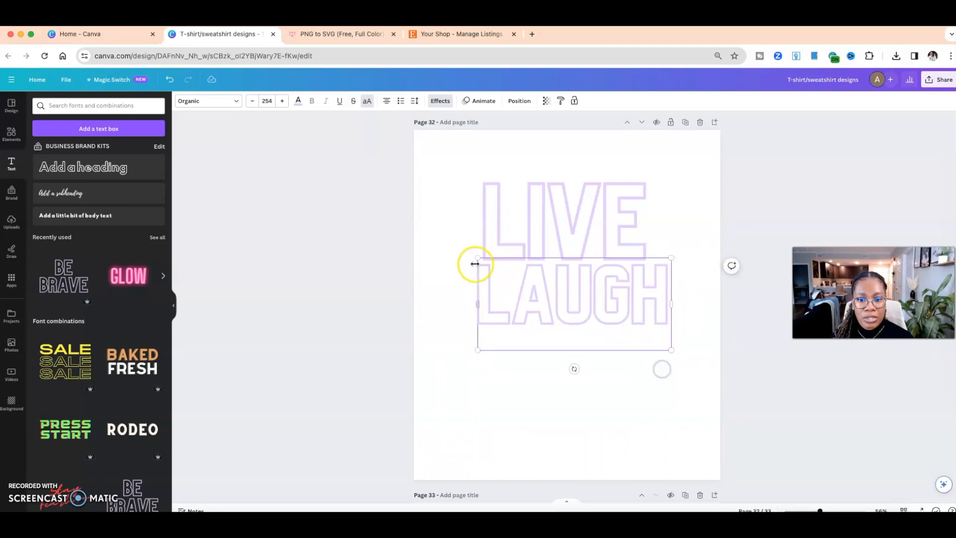
{"action": "left_click_drag", "start_coordinate": [476, 259], "coordinate": [484, 260]}
{"action": "left_click_drag", "start_coordinate": [670, 348], "coordinate": [647, 344]}
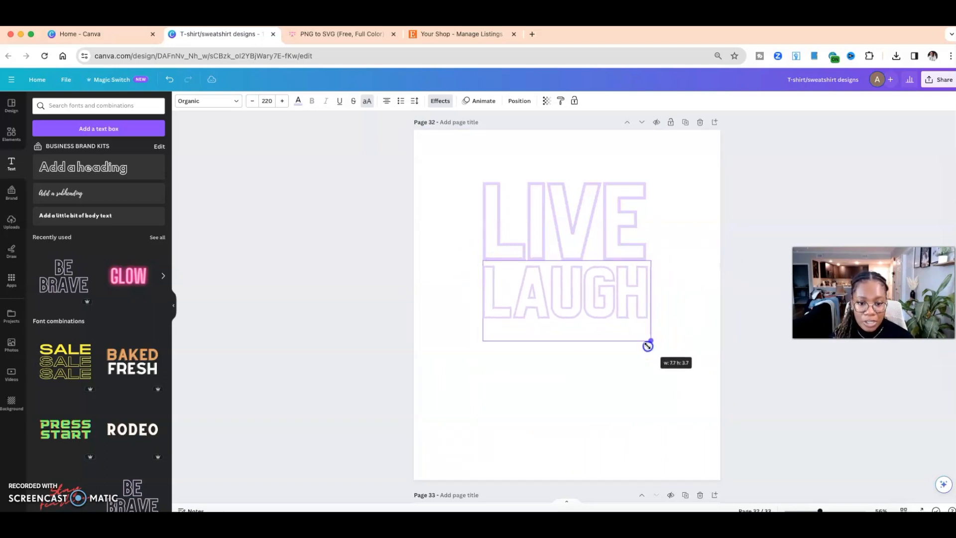
Set the LAUGH text's effect style to None so its letters are solid
{"action": "left_click", "coordinate": [440, 101]}
{"action": "left_click", "coordinate": [66, 168]}
{"action": "left_click", "coordinate": [554, 390]}
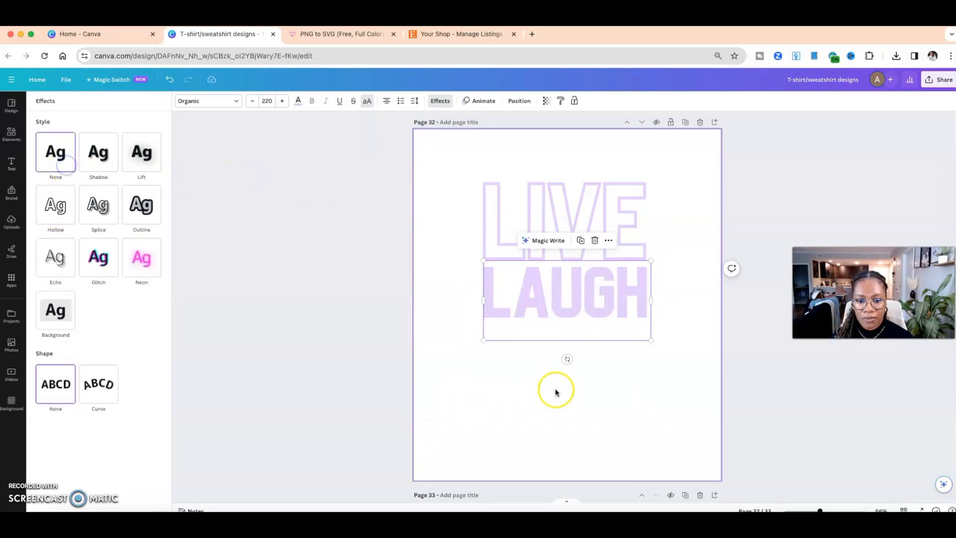
Duplicate the hollow LIVE text and place the copy directly below LAUGH
{"action": "left_click", "coordinate": [640, 241]}
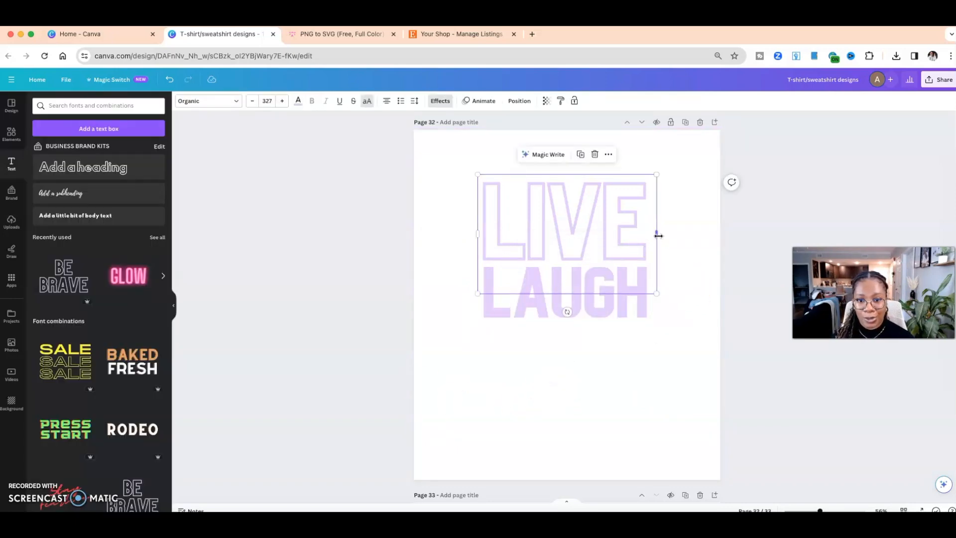
{"action": "left_click", "coordinate": [676, 234]}
{"action": "left_click", "coordinate": [596, 247]}
{"action": "left_click", "coordinate": [581, 155]}
{"action": "left_click_drag", "start_coordinate": [563, 388], "coordinate": [568, 373]}
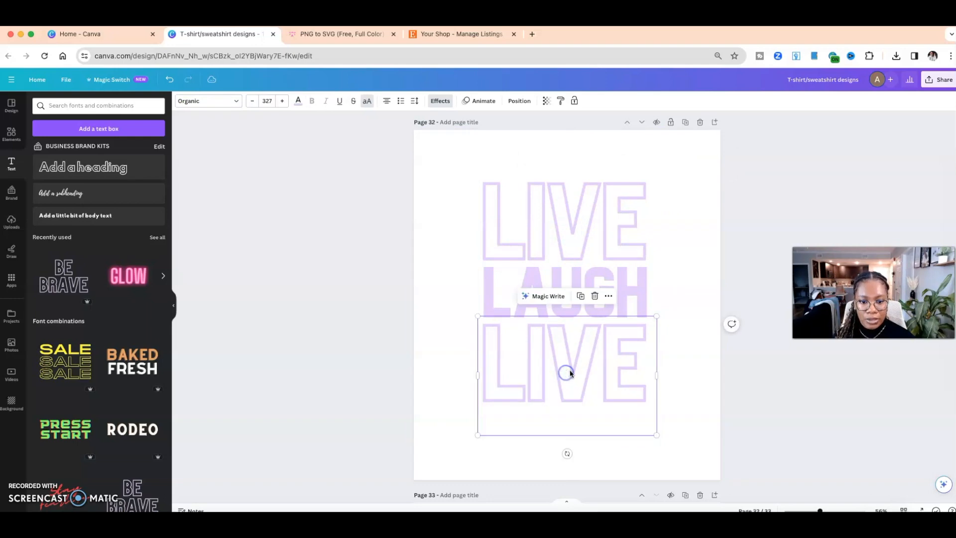
Change the wording of the copied text below LAUGH to "LOVE"
{"action": "left_click", "coordinate": [646, 364]}
{"action": "key", "text": "BackSpace"}
{"action": "key", "text": "BackSpace"}
{"action": "key", "text": "BackSpace"}
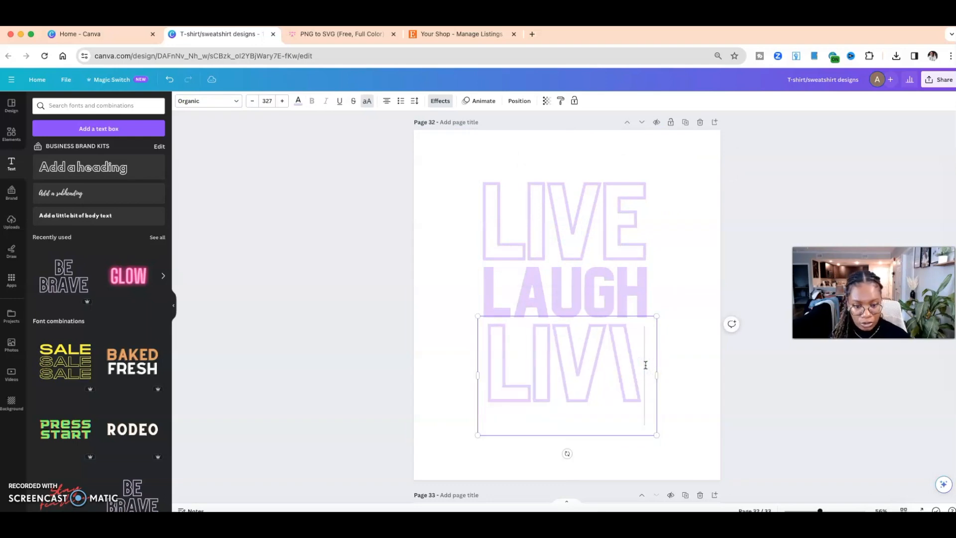
{"action": "type", "text": "OVE"}
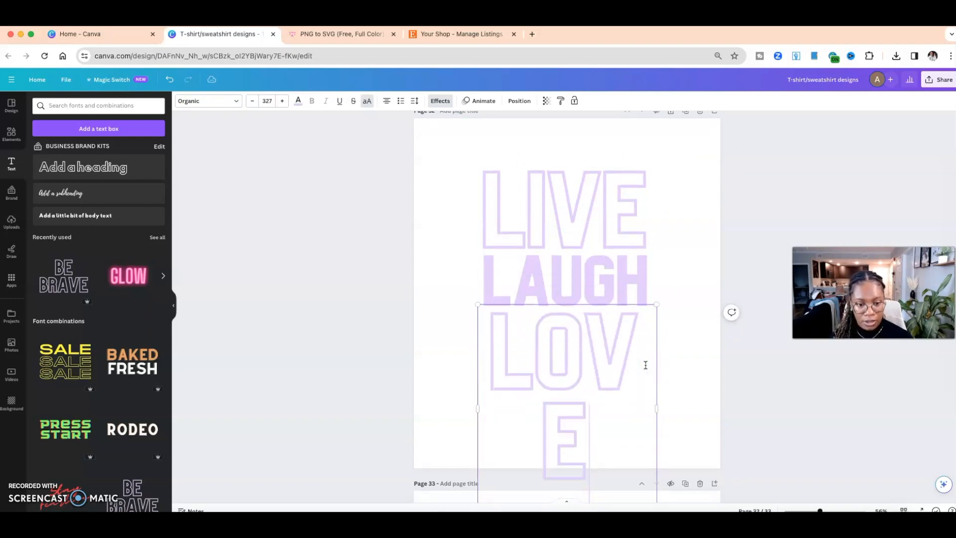
Fit LOVE on one line at font size 290 and align its left edge with LAUGH, just beneath it
{"action": "left_click_drag", "start_coordinate": [656, 404], "coordinate": [681, 403]}
{"action": "left_click_drag", "start_coordinate": [681, 424], "coordinate": [663, 420]}
{"action": "mouse_move", "coordinate": [673, 305]}
{"action": "left_mouse_down"}
{"action": "mouse_move", "coordinate": [643, 314]}
{"action": "mouse_move", "coordinate": [666, 298]}
{"action": "mouse_move", "coordinate": [658, 308]}
{"action": "left_mouse_up"}
{"action": "left_click_drag", "start_coordinate": [621, 337], "coordinate": [623, 339]}
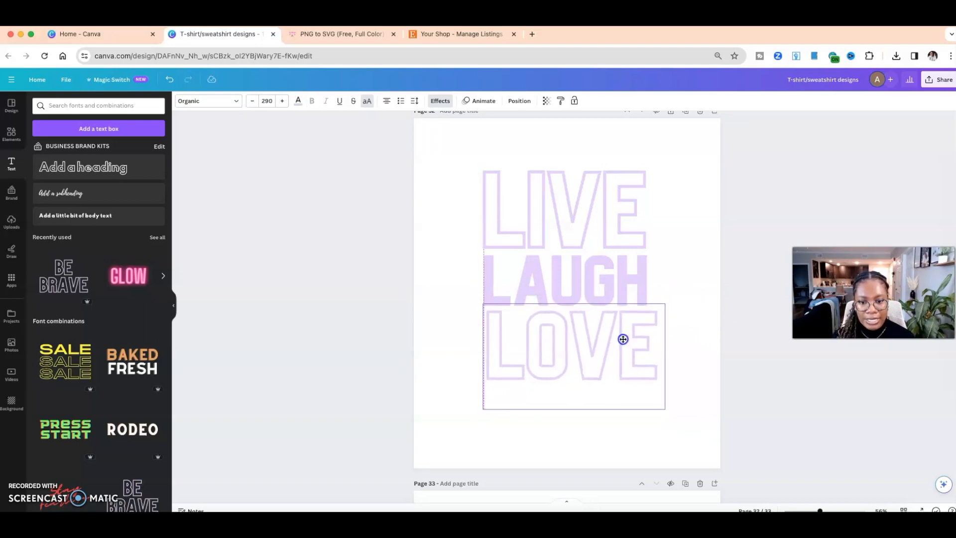
{"action": "left_click_drag", "start_coordinate": [622, 339], "coordinate": [622, 341]}
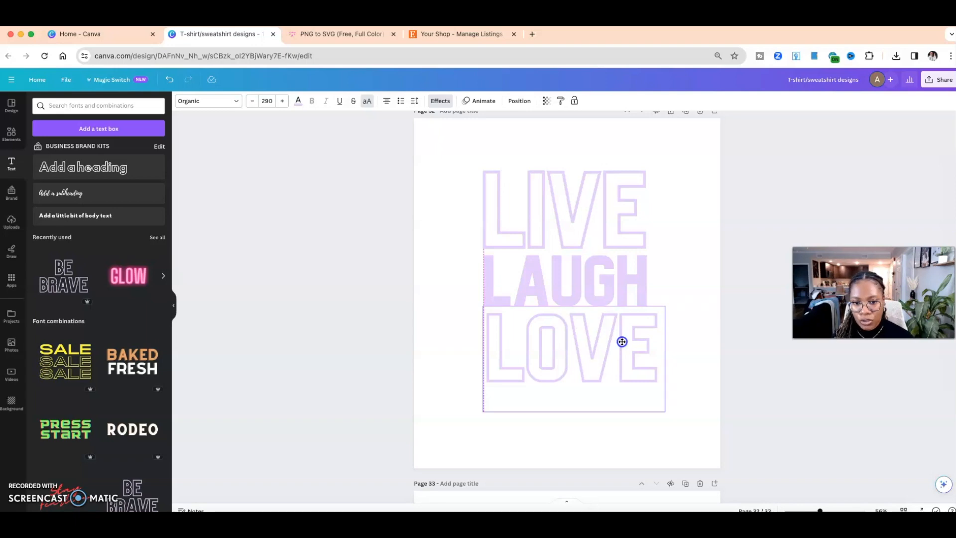
{"action": "left_click_drag", "start_coordinate": [622, 341], "coordinate": [619, 340]}
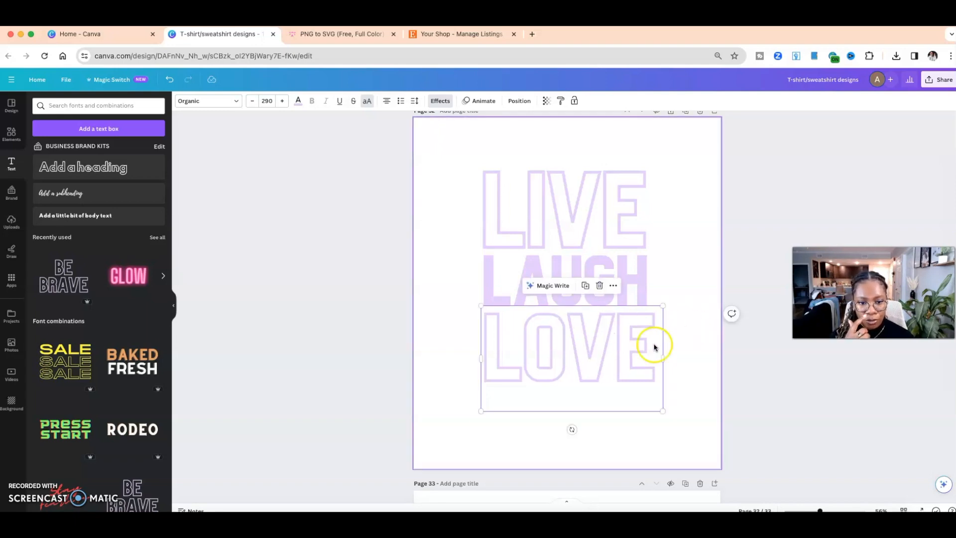
{"action": "left_click", "coordinate": [682, 347]}
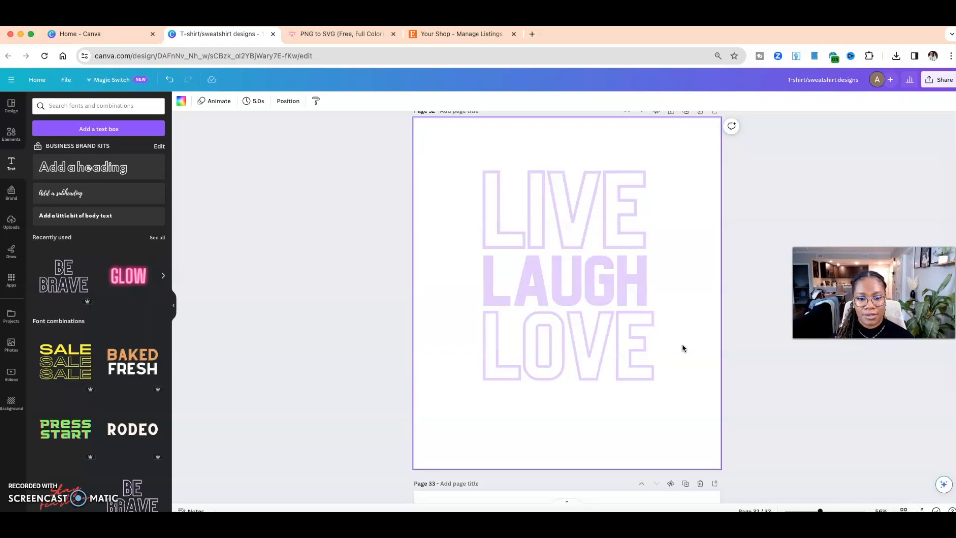
Widen the LIVE text box slightly to shift the word into line with LAUGH
{"action": "left_click", "coordinate": [648, 241]}
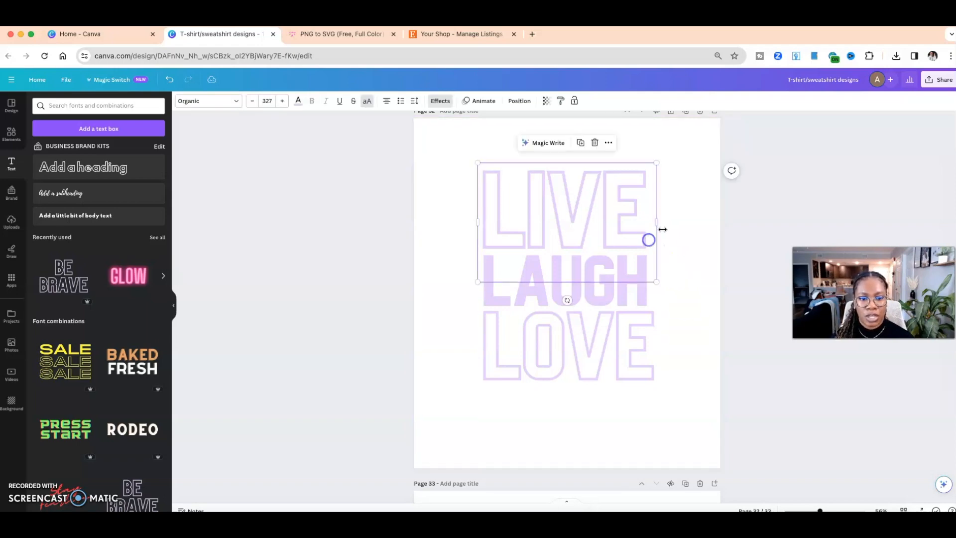
{"action": "left_click", "coordinate": [678, 232]}
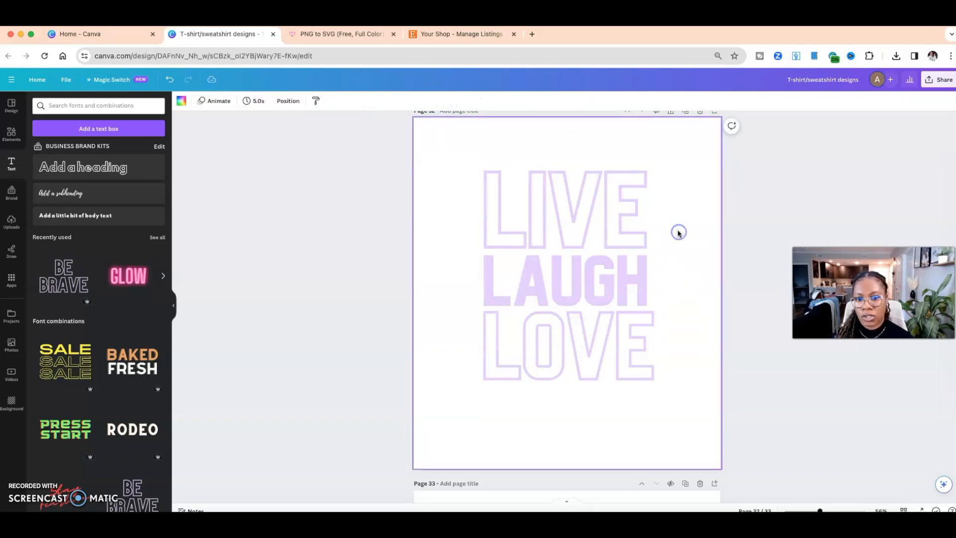
{"action": "left_click", "coordinate": [647, 228]}
{"action": "left_click_drag", "start_coordinate": [657, 222], "coordinate": [661, 223]}
{"action": "left_click", "coordinate": [678, 231]}
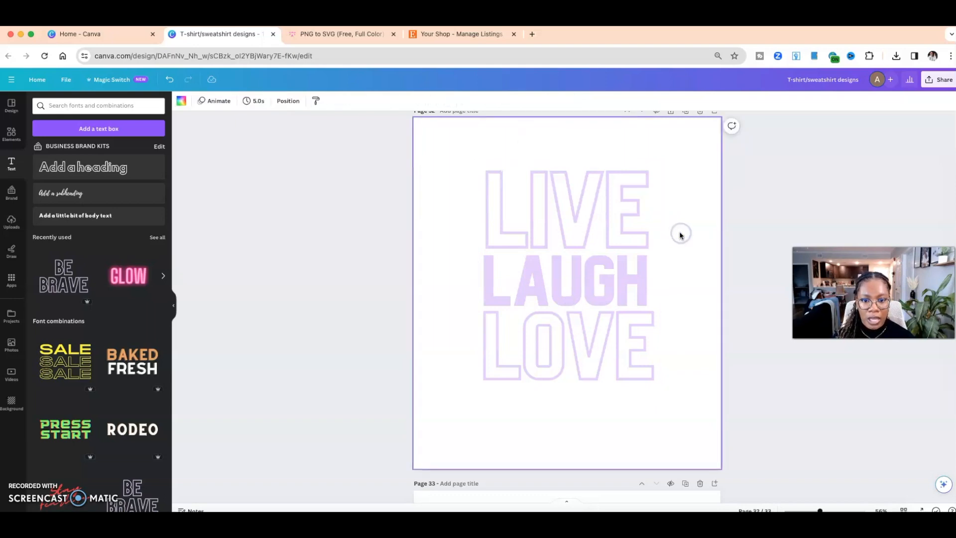
Select the LIVE, LAUGH and LOVE texts together and change their colour to black
{"action": "left_click_drag", "start_coordinate": [469, 141], "coordinate": [684, 401]}
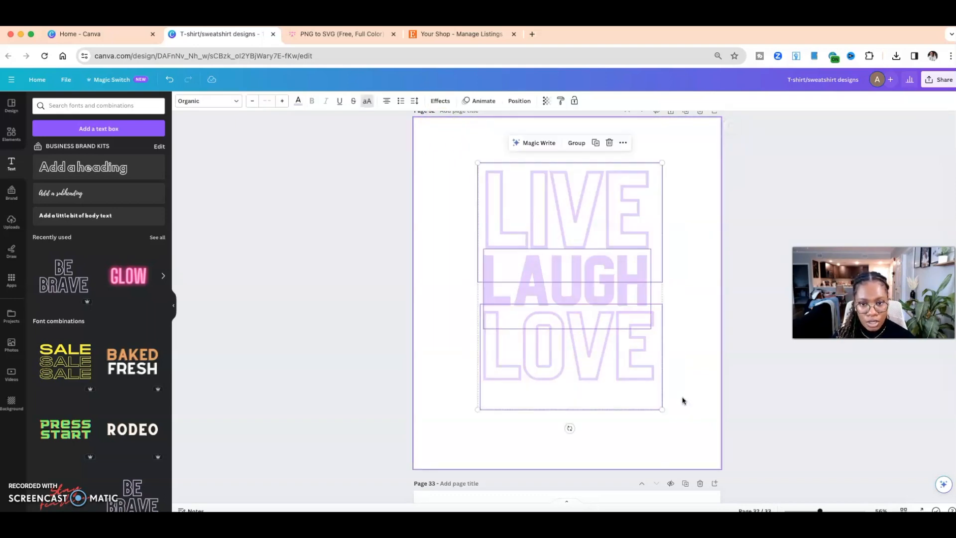
{"action": "left_click", "coordinate": [298, 100]}
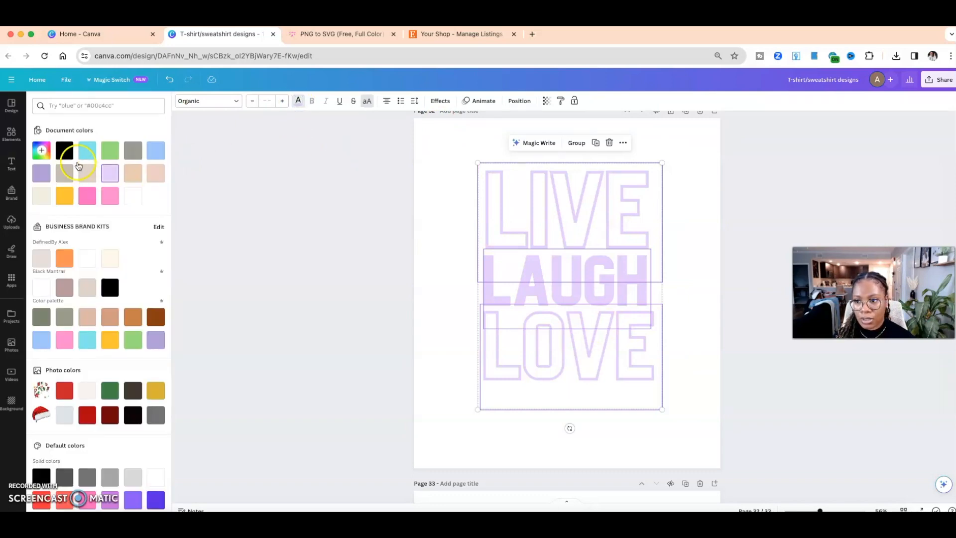
{"action": "left_click", "coordinate": [696, 177]}
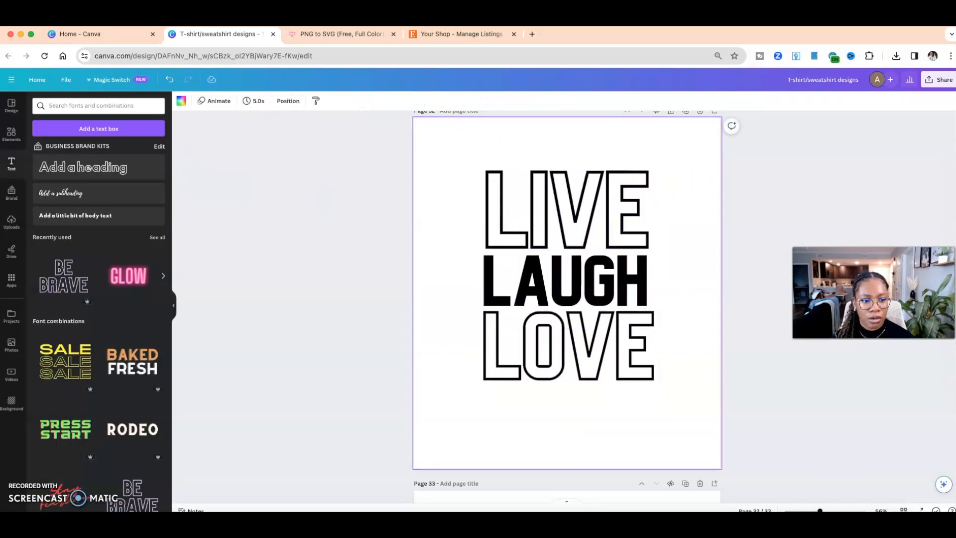
Open the design's download settings and set the file type to JPG
{"action": "left_click", "coordinate": [942, 82]}
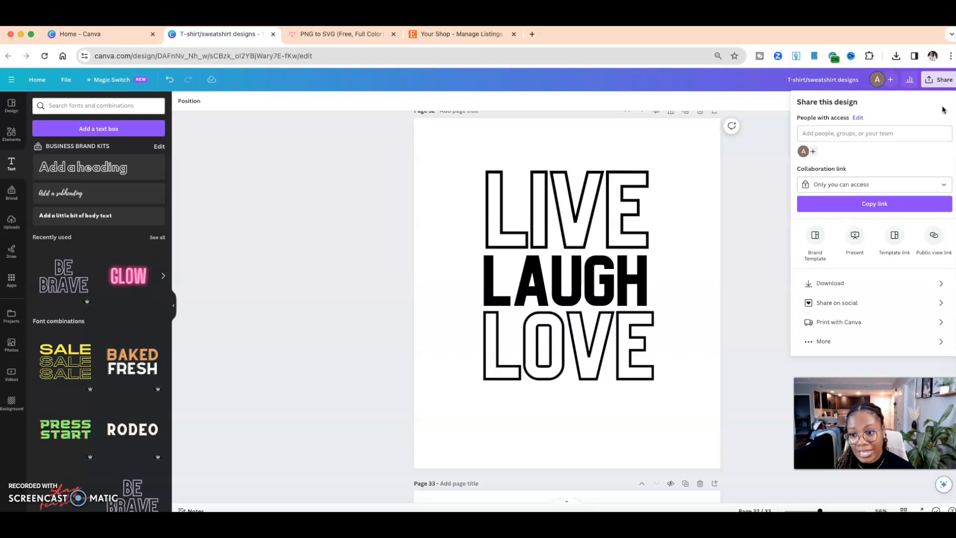
{"action": "left_click", "coordinate": [944, 87]}
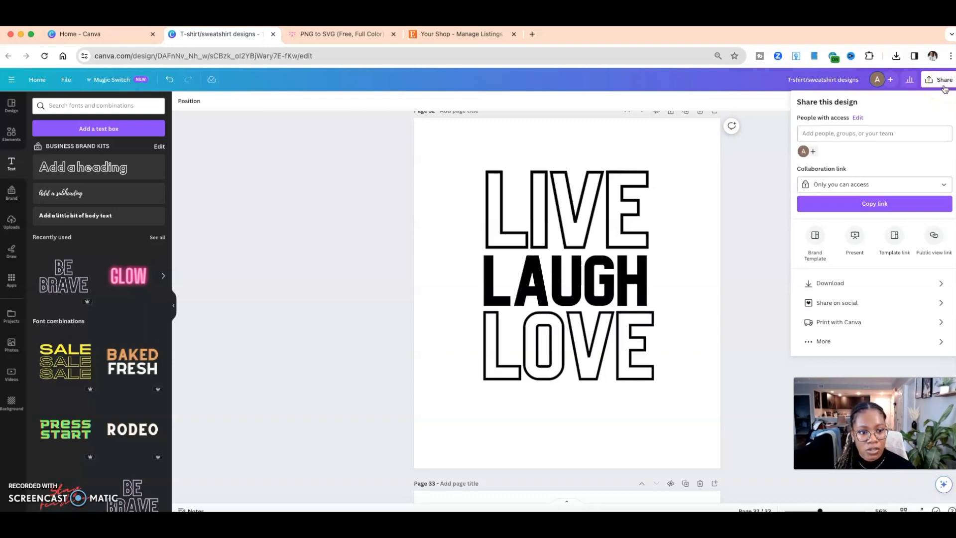
{"action": "left_click", "coordinate": [858, 283]}
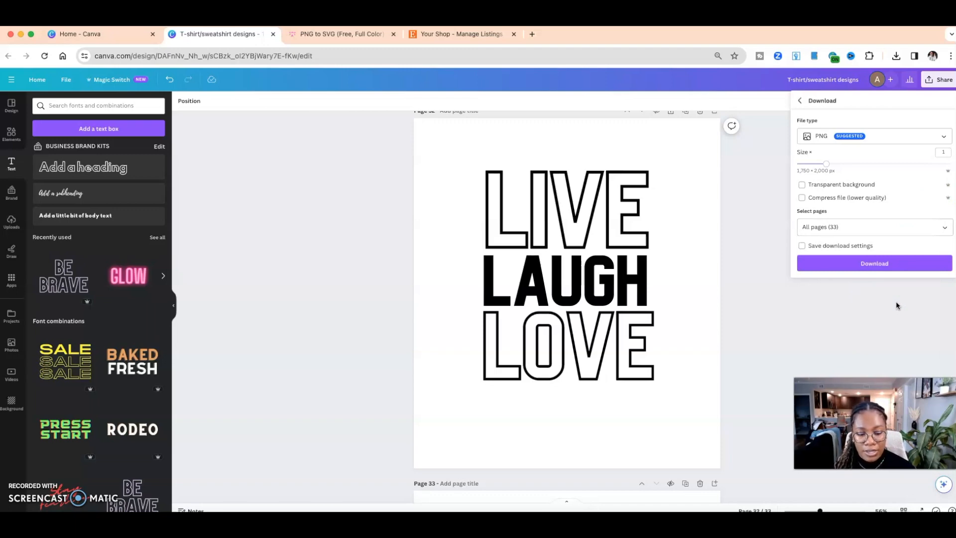
{"action": "left_click", "coordinate": [943, 137]}
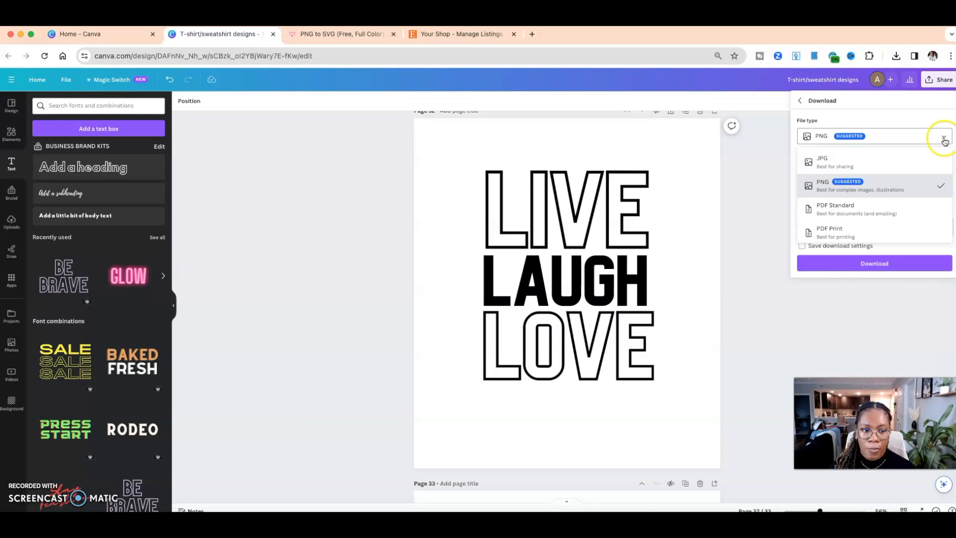
{"action": "left_click", "coordinate": [888, 161]}
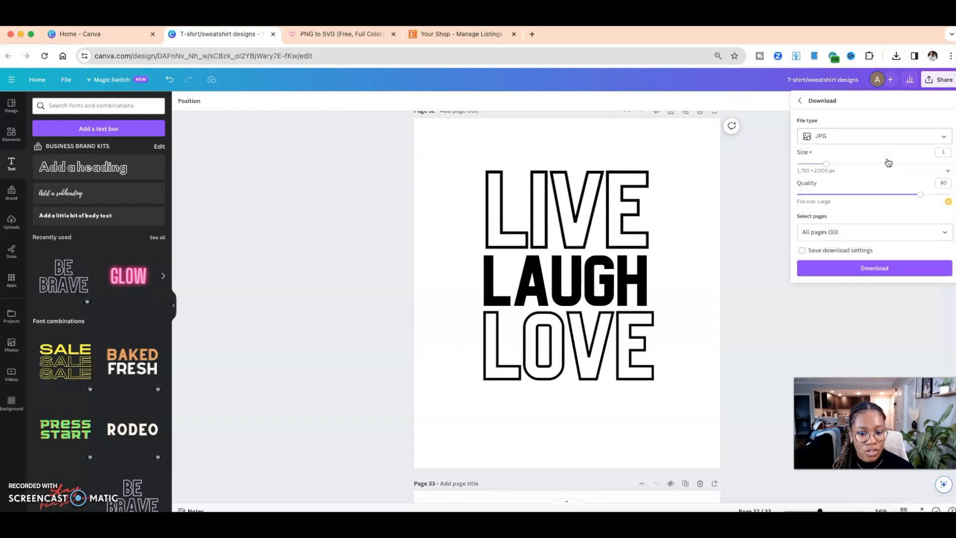
Limit the download to page 32 only, and close the download settings
{"action": "left_click", "coordinate": [944, 232]}
{"action": "left_click", "coordinate": [837, 257]}
{"action": "scroll", "coordinate": [861, 322], "scroll_direction": "down", "scroll_amount": 15}
{"action": "left_click", "coordinate": [860, 323]}
{"action": "scroll", "coordinate": [858, 320], "scroll_direction": "down", "scroll_amount": 1}
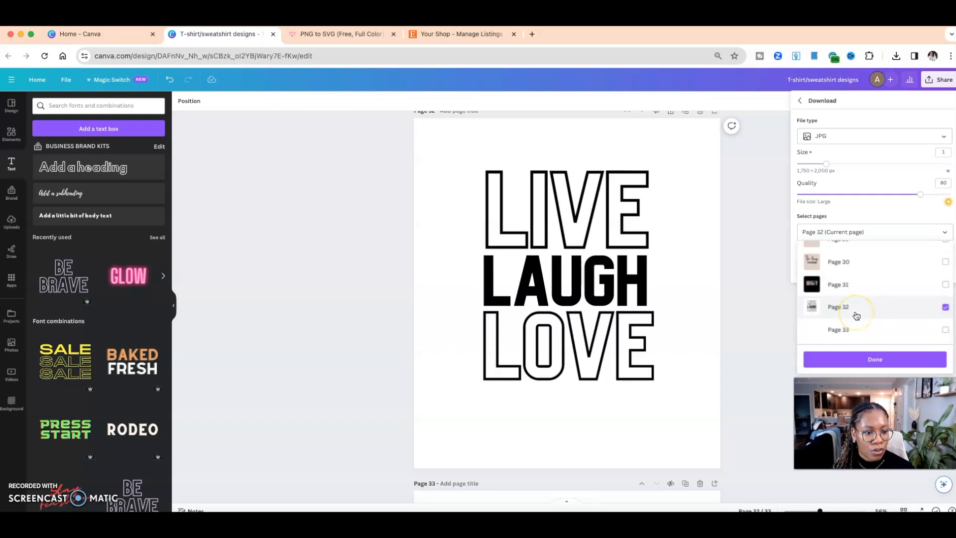
{"action": "left_click", "coordinate": [862, 356]}
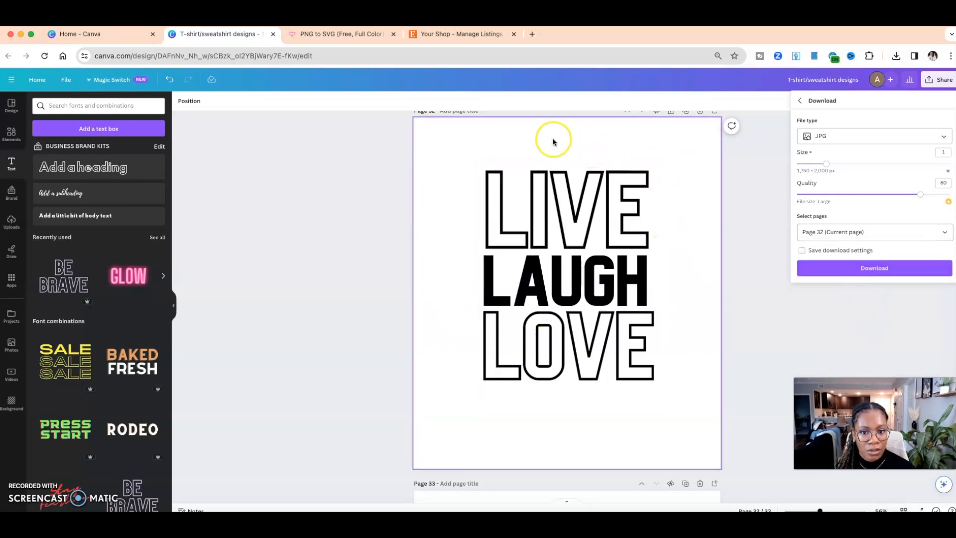
{"action": "scroll", "coordinate": [556, 459], "scroll_direction": "down", "scroll_amount": 1}
{"action": "scroll", "coordinate": [687, 413], "scroll_direction": "up", "scroll_amount": 1}
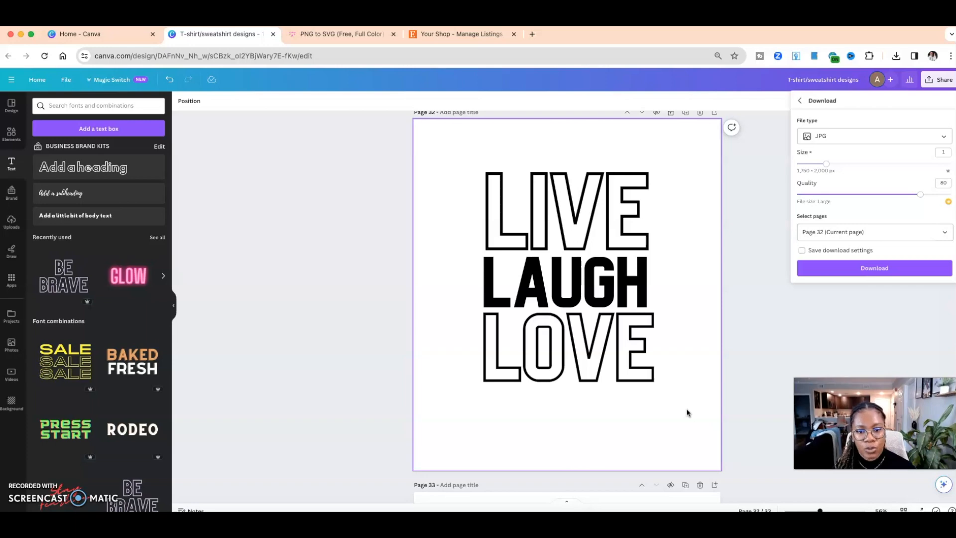
{"action": "left_click", "coordinate": [454, 155]}
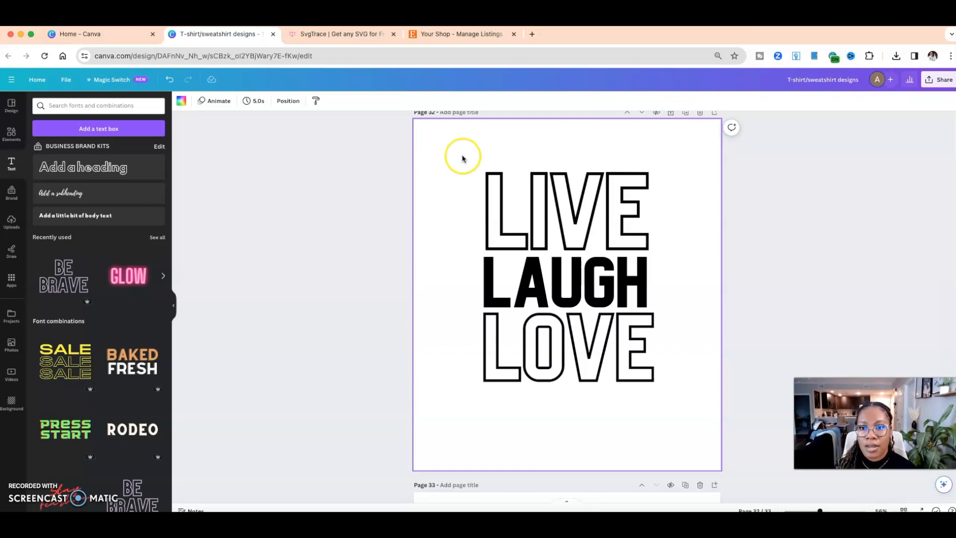
Switch to the SvgTrace website and look for its free and pro SVG converter options
{"action": "left_click", "coordinate": [327, 36]}
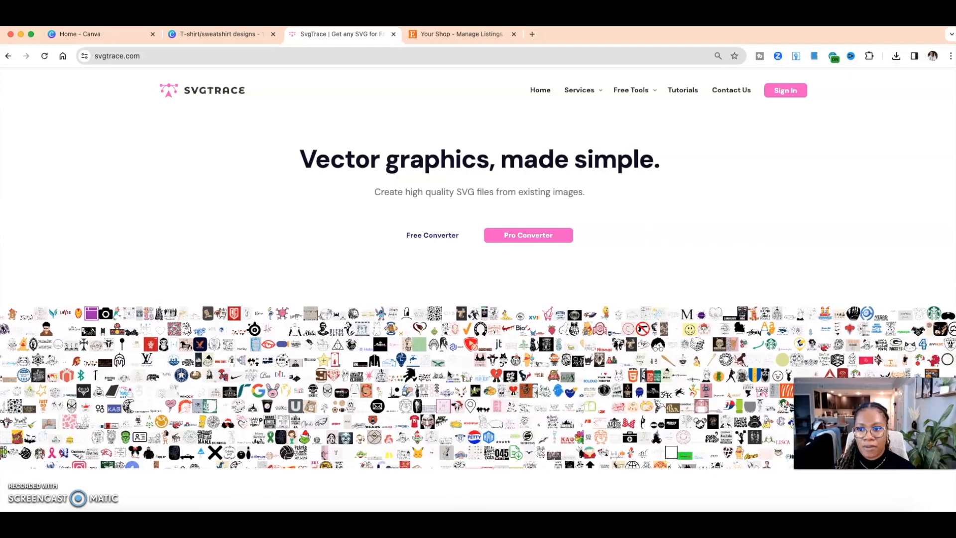
{"action": "scroll", "coordinate": [448, 374], "scroll_direction": "down", "scroll_amount": 2}
{"action": "scroll", "coordinate": [448, 374], "scroll_direction": "down", "scroll_amount": 6}
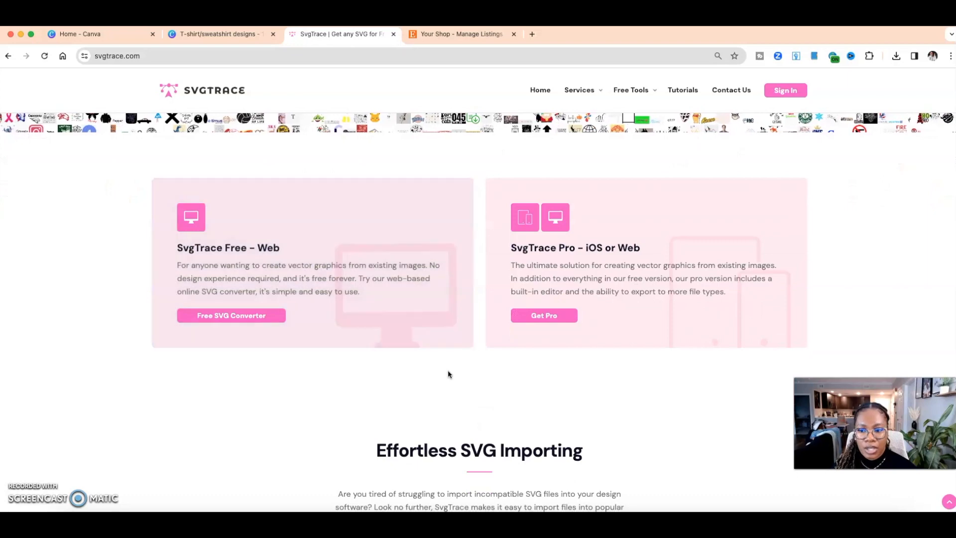
Look through the SvgTrace home page for its SVG importing, editing and sharing features and its converter options
{"action": "scroll", "coordinate": [448, 373], "scroll_direction": "down", "scroll_amount": 2}
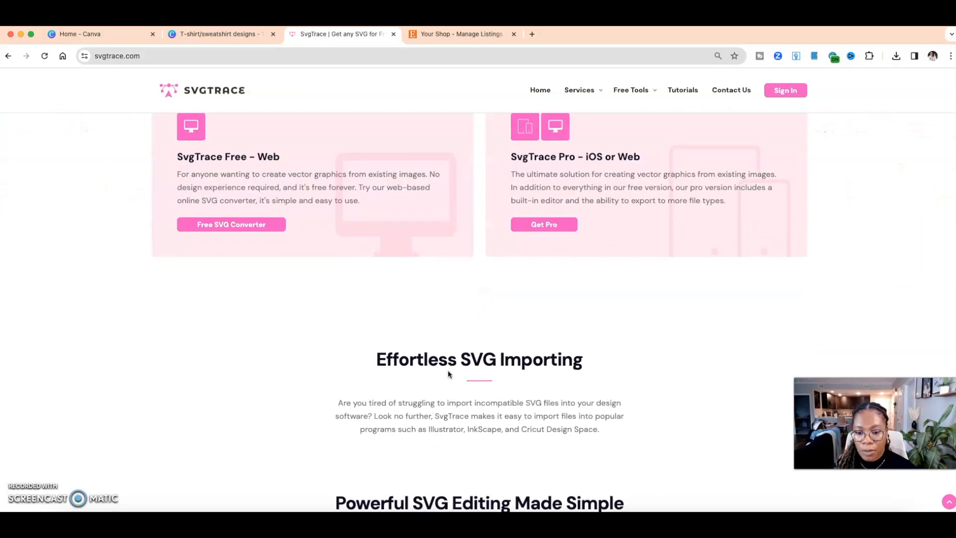
{"action": "scroll", "coordinate": [448, 374], "scroll_direction": "down", "scroll_amount": 3}
{"action": "scroll", "coordinate": [448, 371], "scroll_direction": "down", "scroll_amount": 3}
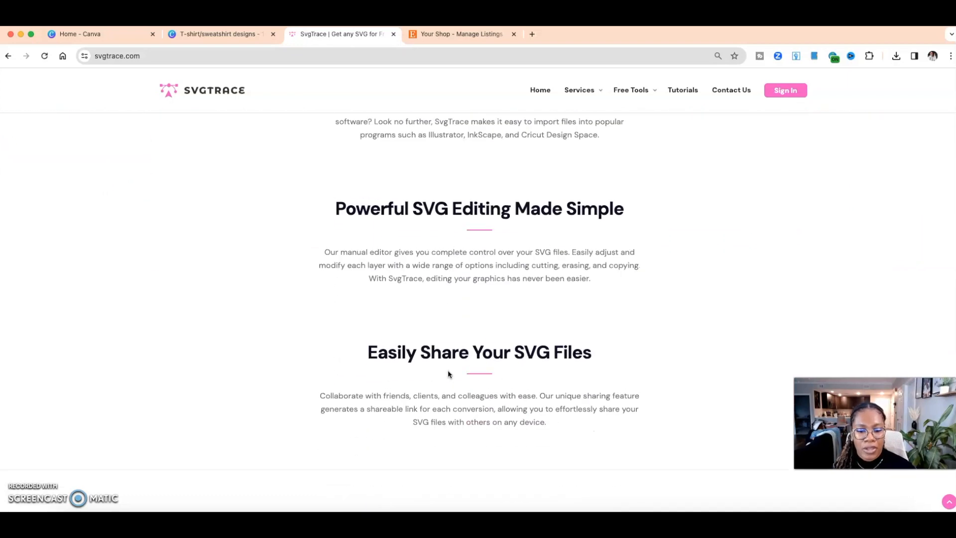
{"action": "scroll", "coordinate": [448, 371], "scroll_direction": "down", "scroll_amount": 1}
{"action": "scroll", "coordinate": [448, 372], "scroll_direction": "up", "scroll_amount": 2}
{"action": "scroll", "coordinate": [448, 374], "scroll_direction": "up", "scroll_amount": 10}
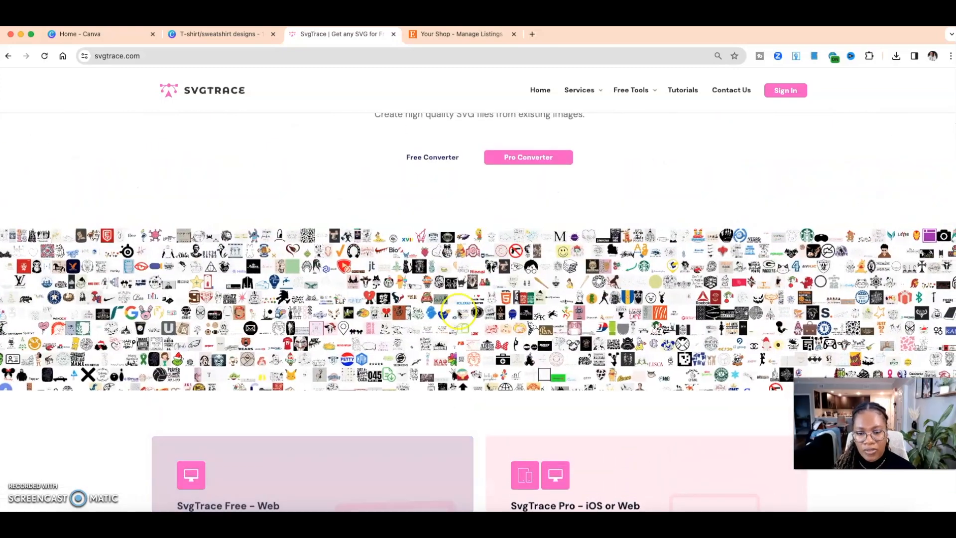
{"action": "scroll", "coordinate": [455, 188], "scroll_direction": "up", "scroll_amount": 1}
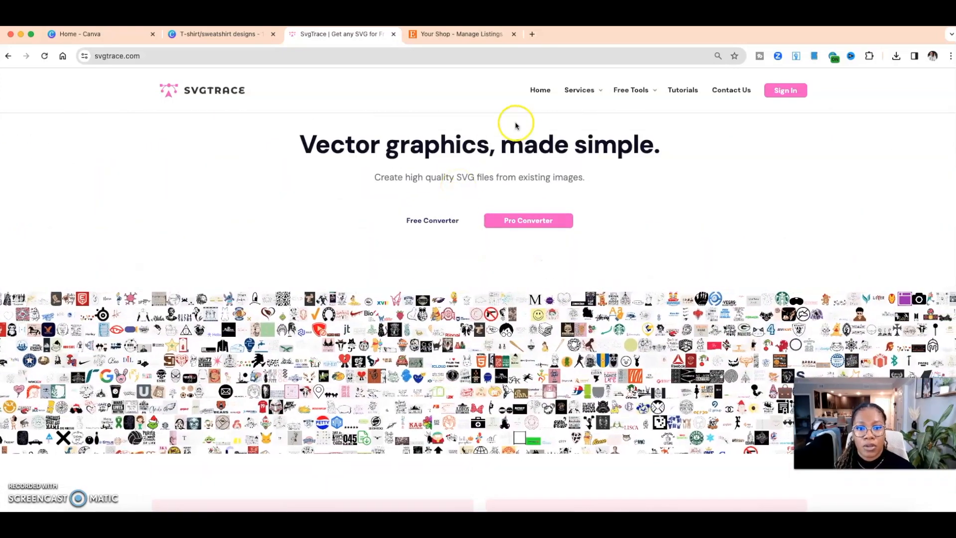
{"action": "mouse_move", "coordinate": [594, 94]}
{"action": "mouse_move", "coordinate": [624, 93]}
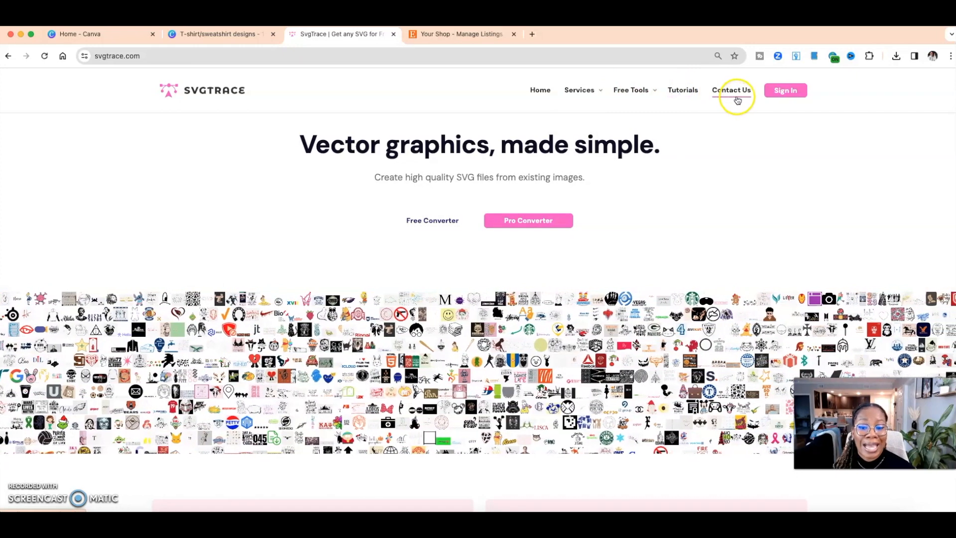
Open SvgTrace's free converter and upload the live laugh love JPEG image
{"action": "left_click", "coordinate": [423, 221]}
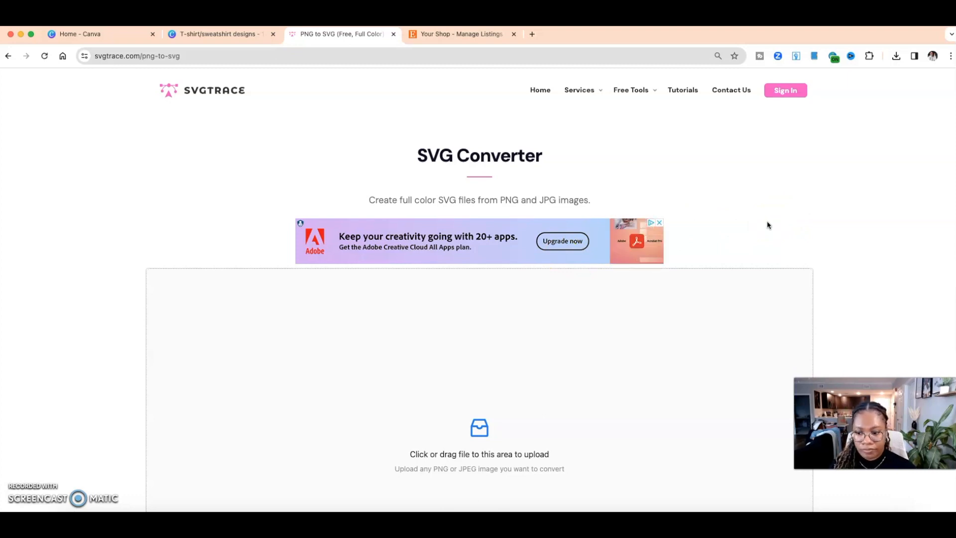
{"action": "scroll", "coordinate": [767, 225], "scroll_direction": "down", "scroll_amount": 3}
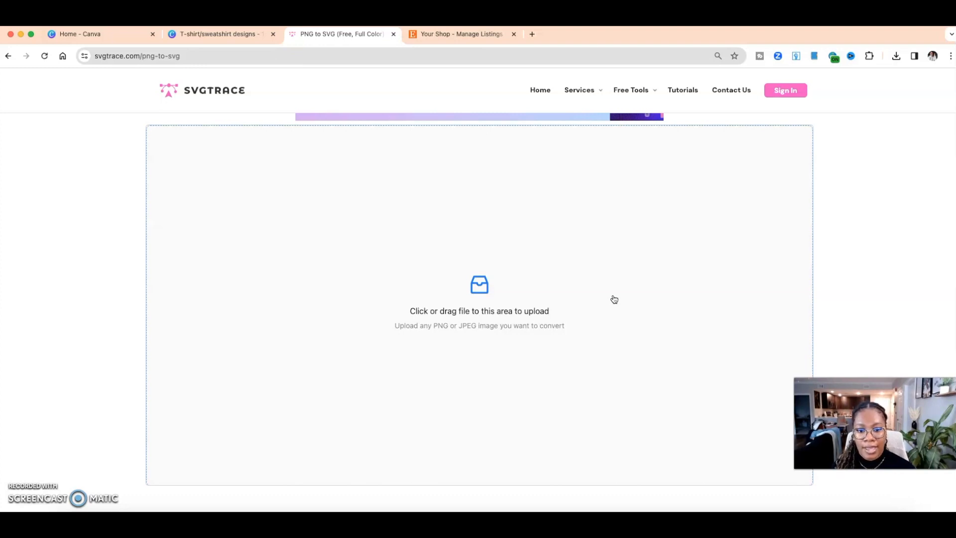
{"action": "left_click", "coordinate": [481, 289]}
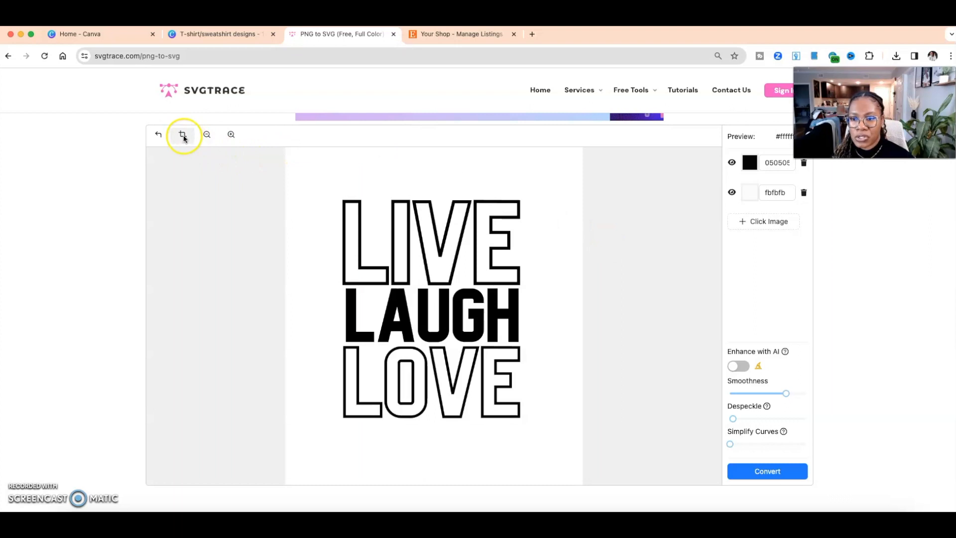
Check the uploaded LIVE LAUGH LOVE image and its detected colours, and convert it to SVG
{"action": "left_click", "coordinate": [207, 135]}
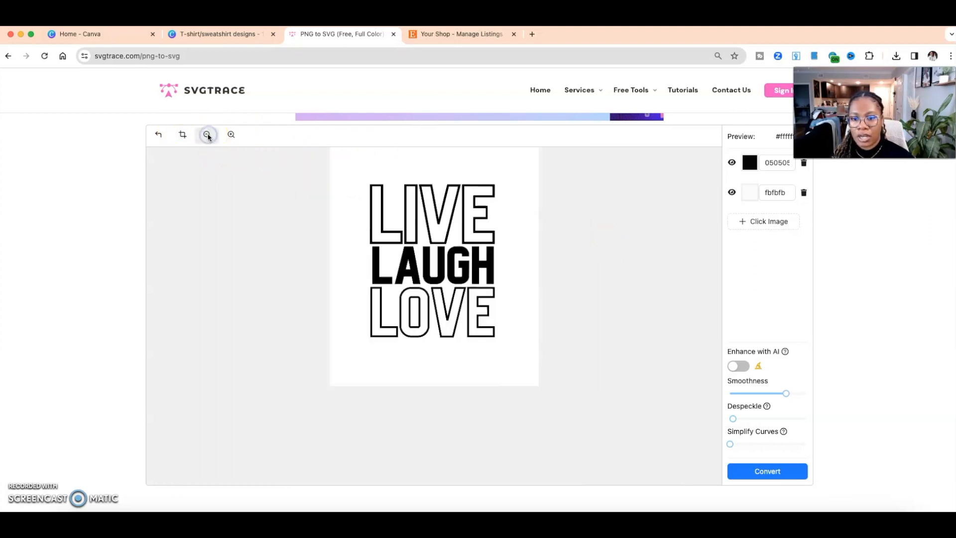
{"action": "left_click", "coordinate": [231, 135]}
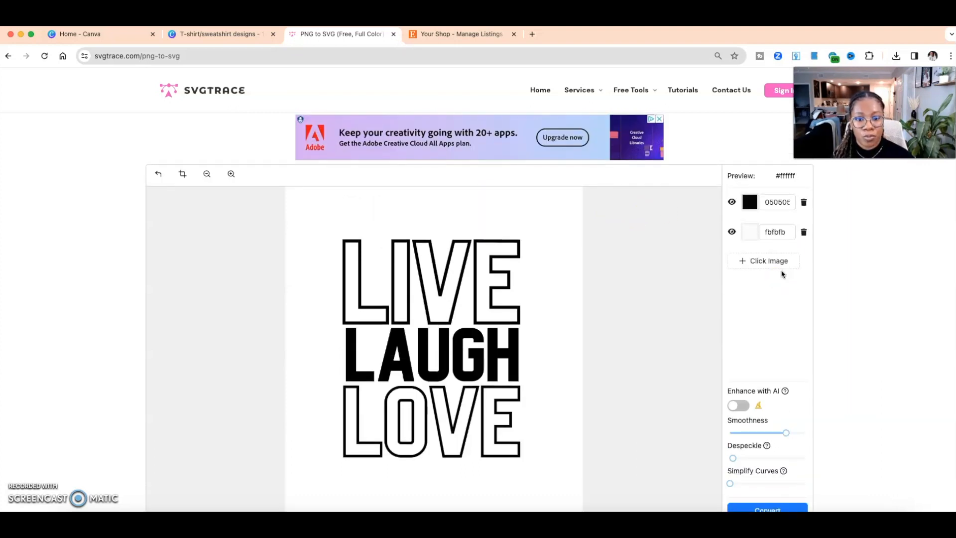
{"action": "scroll", "coordinate": [781, 274], "scroll_direction": "down", "scroll_amount": 3}
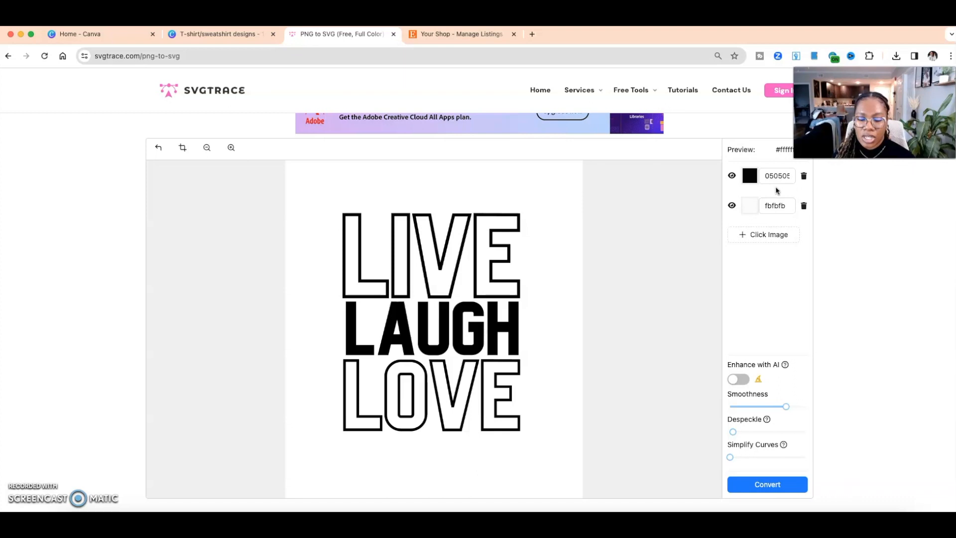
{"action": "scroll", "coordinate": [775, 191], "scroll_direction": "down", "scroll_amount": 5}
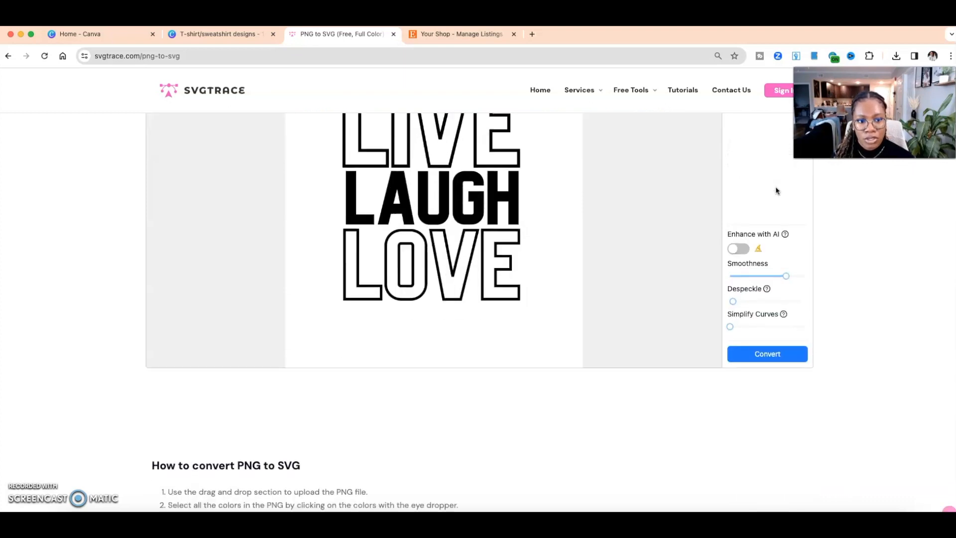
{"action": "scroll", "coordinate": [775, 190], "scroll_direction": "up", "scroll_amount": 2}
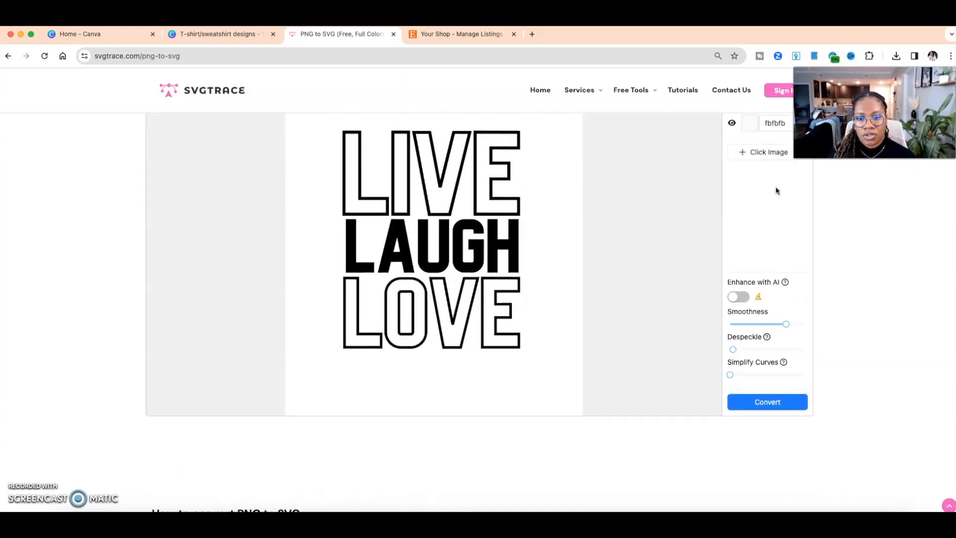
{"action": "left_click", "coordinate": [769, 191]}
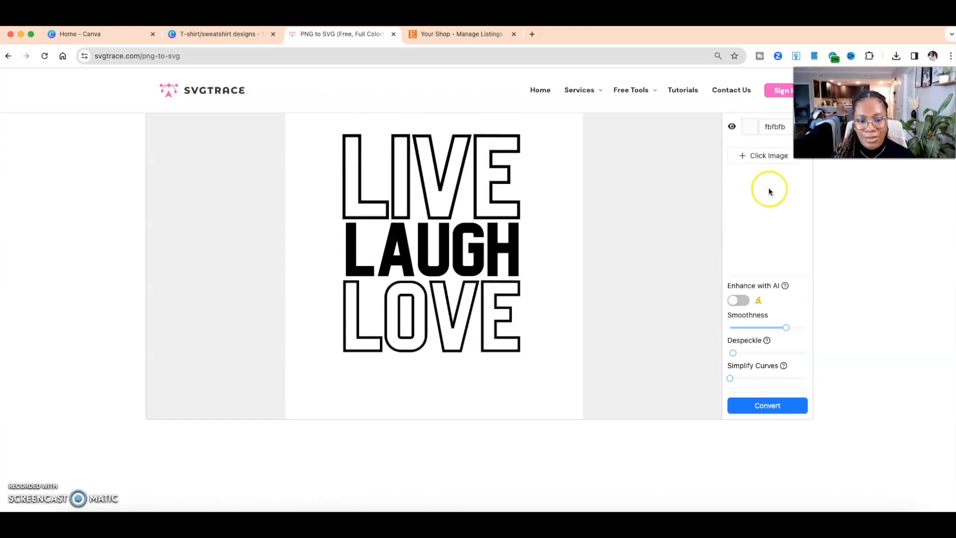
{"action": "scroll", "coordinate": [769, 191], "scroll_direction": "up", "scroll_amount": 1}
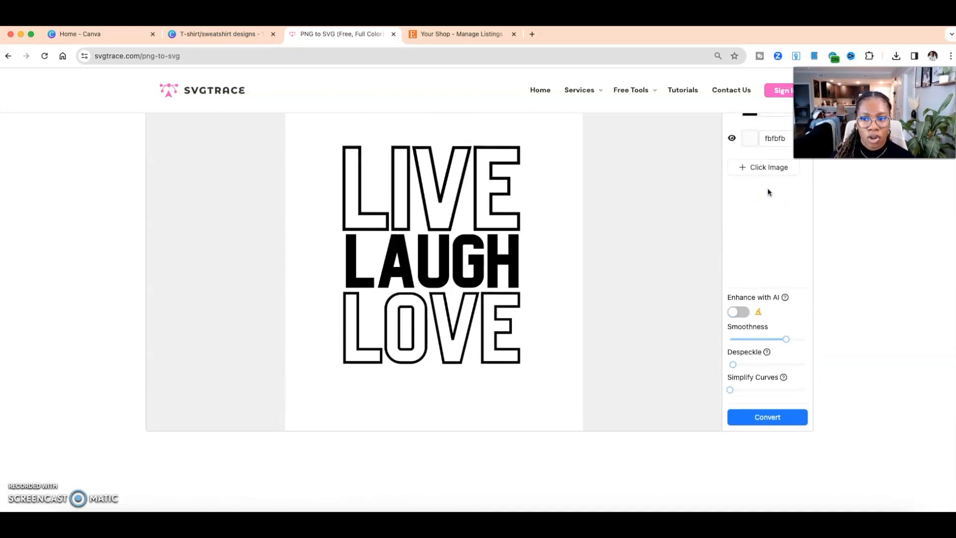
{"action": "left_click", "coordinate": [791, 400]}
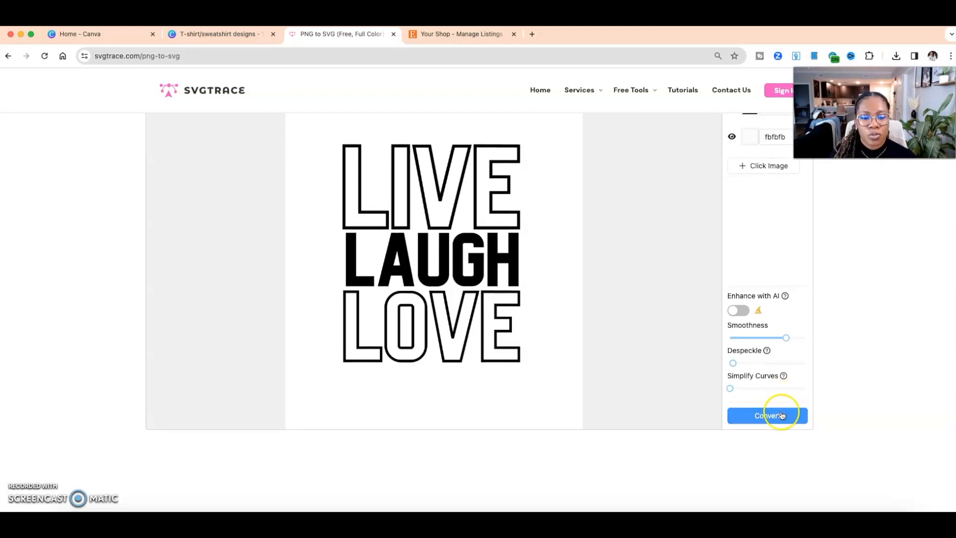
{"action": "scroll", "coordinate": [790, 423], "scroll_direction": "up", "scroll_amount": 1}
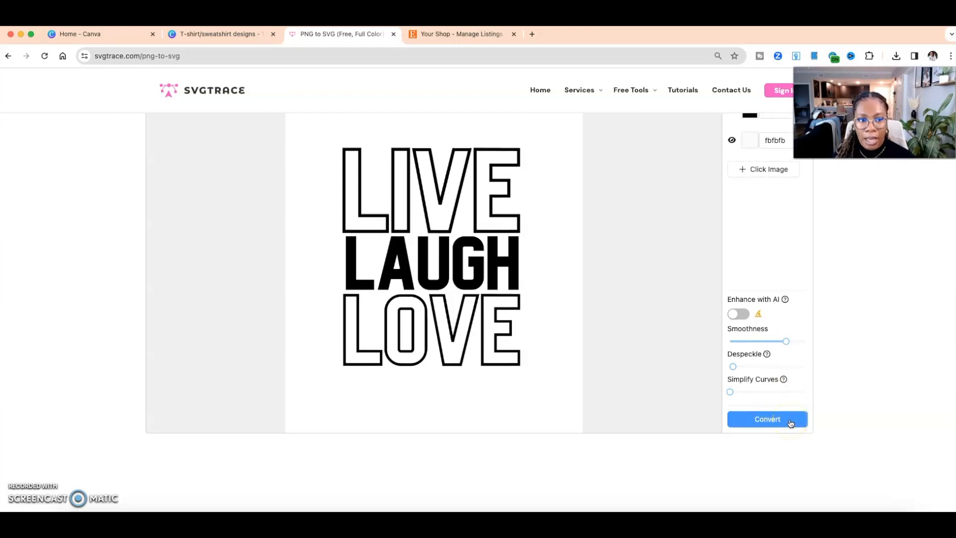
{"action": "left_click", "coordinate": [791, 423]}
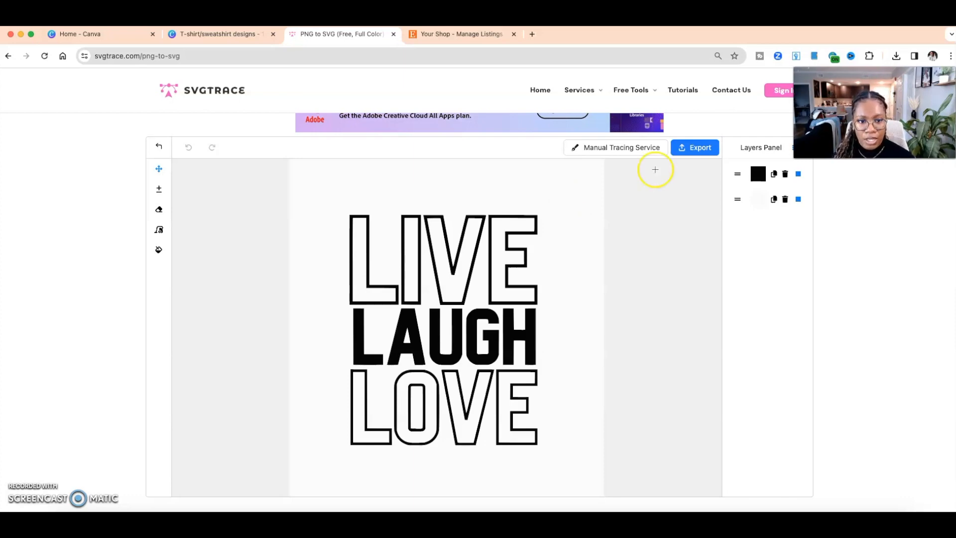
Export the traced design as an SVG file named LIVE LAUGH LOVE in the ALL THINGS ETSY folder
{"action": "left_click", "coordinate": [705, 151]}
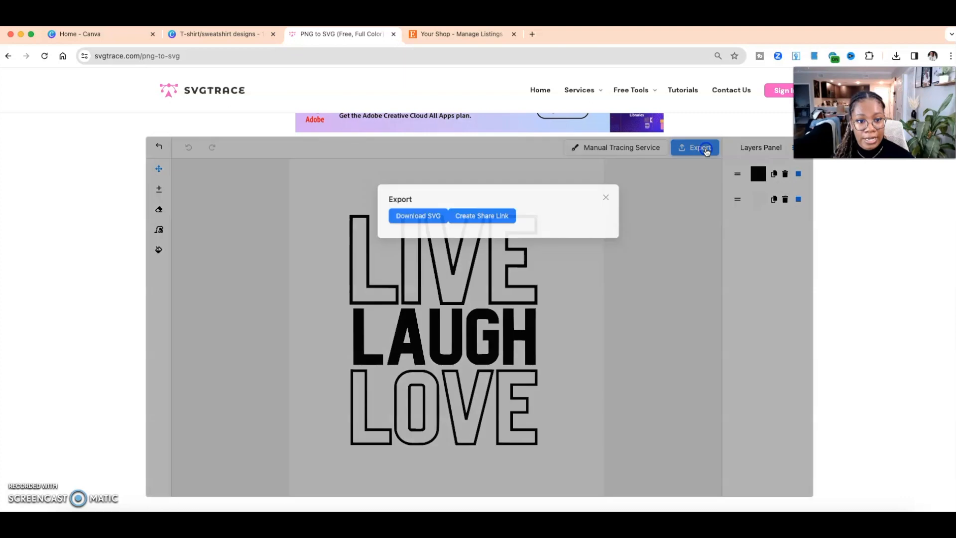
{"action": "left_click", "coordinate": [392, 229]}
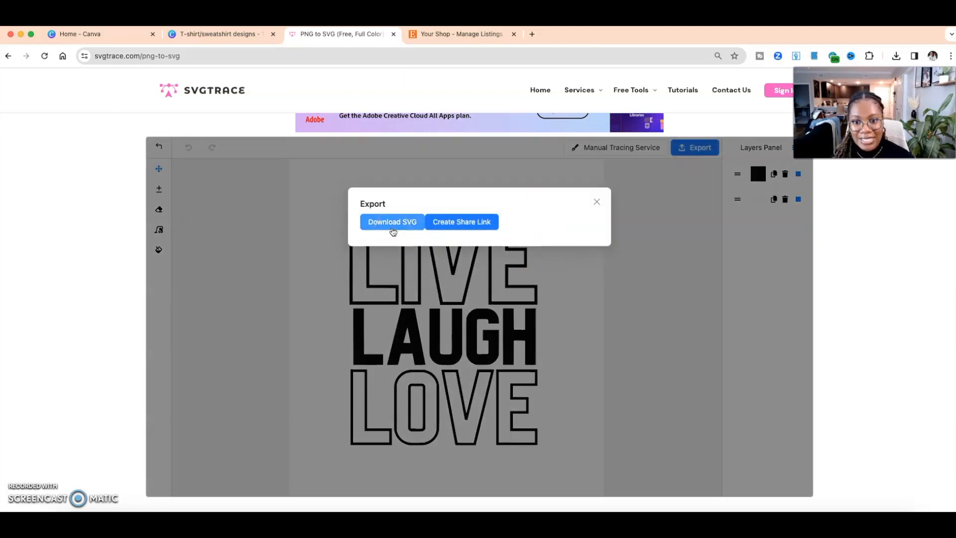
{"action": "left_click", "coordinate": [392, 222]}
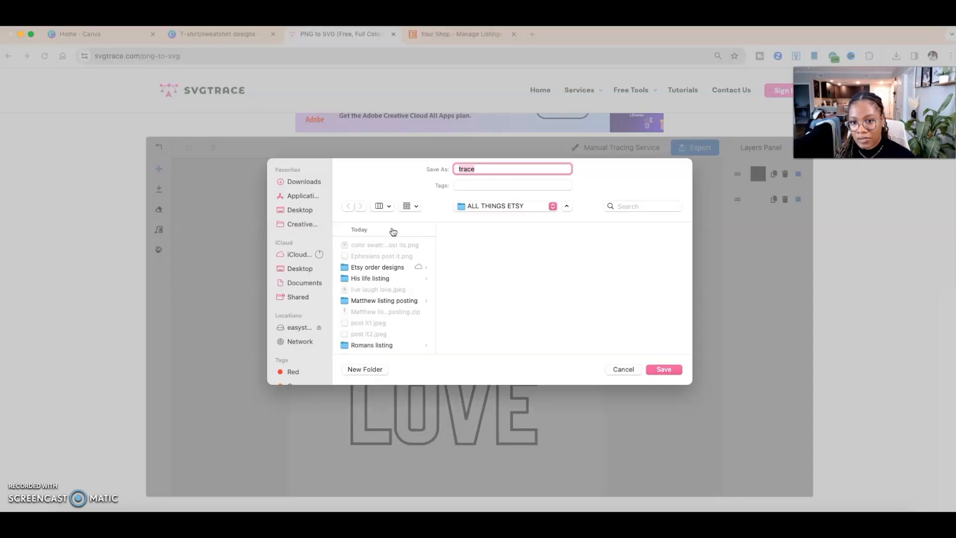
{"action": "type", "text": "LIVE LAUGH LOVE"}
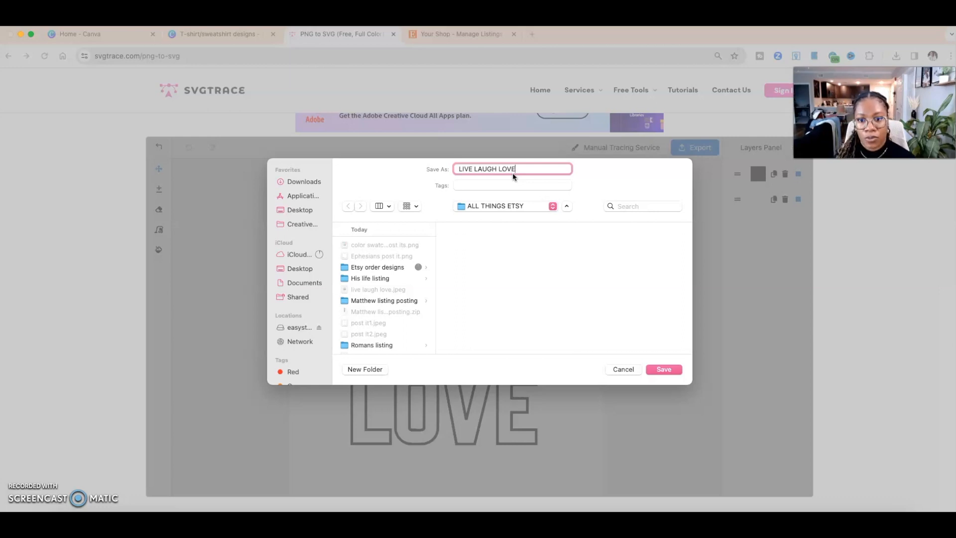
{"action": "key", "text": "Return"}
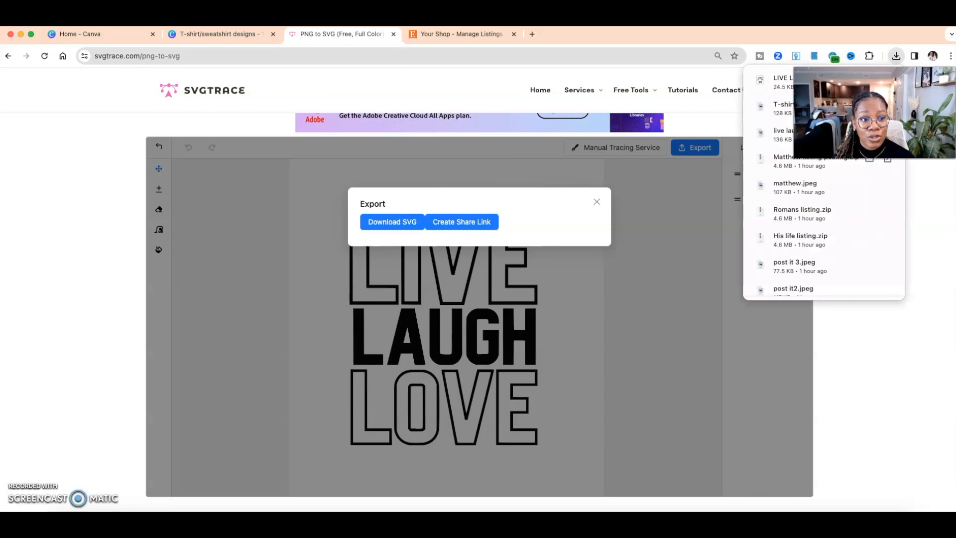
Switch to Etsy Shop Manager and start a new listing for digital files, with I did, a finished product and 2020 - 2023 as core details
{"action": "left_click", "coordinate": [905, 378]}
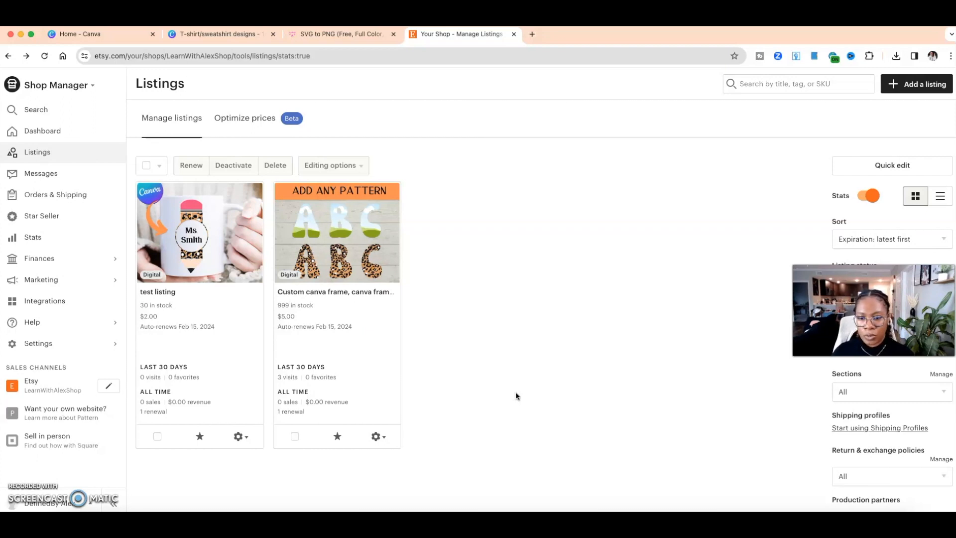
{"action": "left_click", "coordinate": [703, 240]}
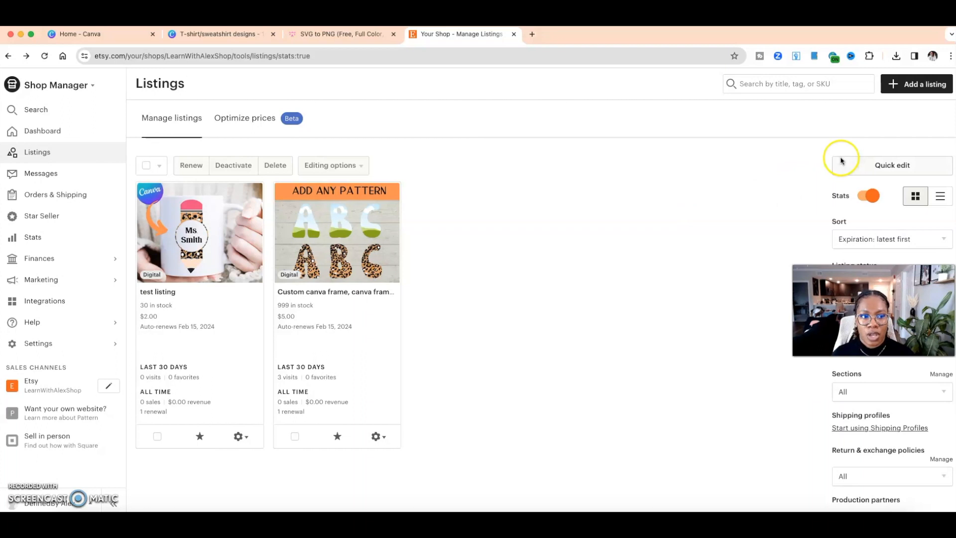
{"action": "left_click", "coordinate": [903, 88]}
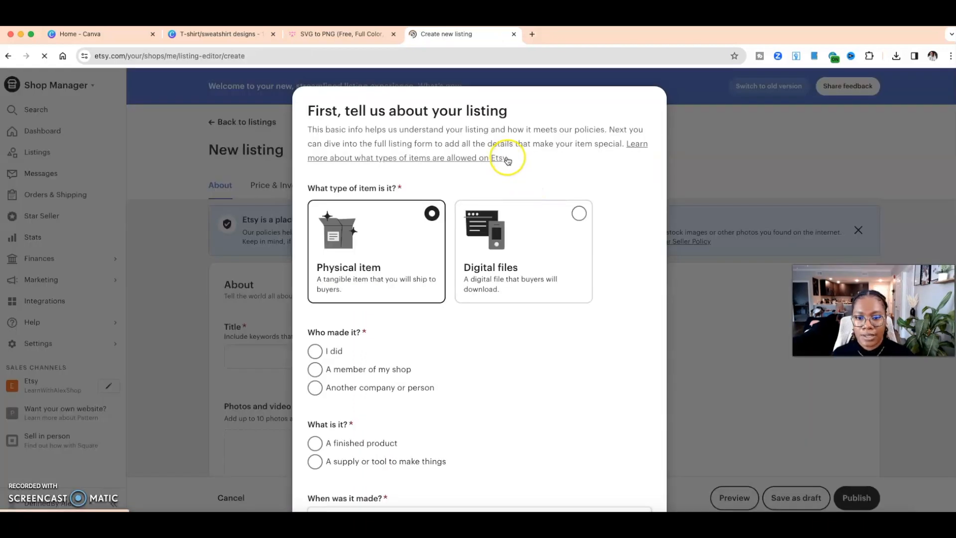
{"action": "left_click", "coordinate": [581, 214]}
{"action": "scroll", "coordinate": [465, 327], "scroll_direction": "down", "scroll_amount": 1}
{"action": "left_click", "coordinate": [315, 310]}
{"action": "scroll", "coordinate": [497, 318], "scroll_direction": "down", "scroll_amount": 3}
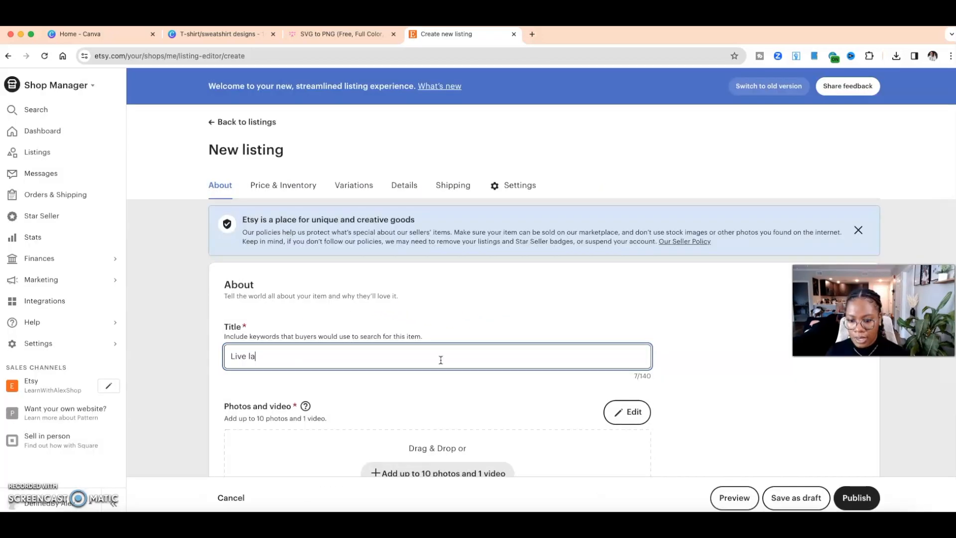
Title the listing "Live laugh love svg files" and add LIVELAUGHLOVE.svg.zip as its digital file
{"action": "type", "text": "ugh love svg files"}
{"action": "scroll", "coordinate": [597, 298], "scroll_direction": "down", "scroll_amount": 7}
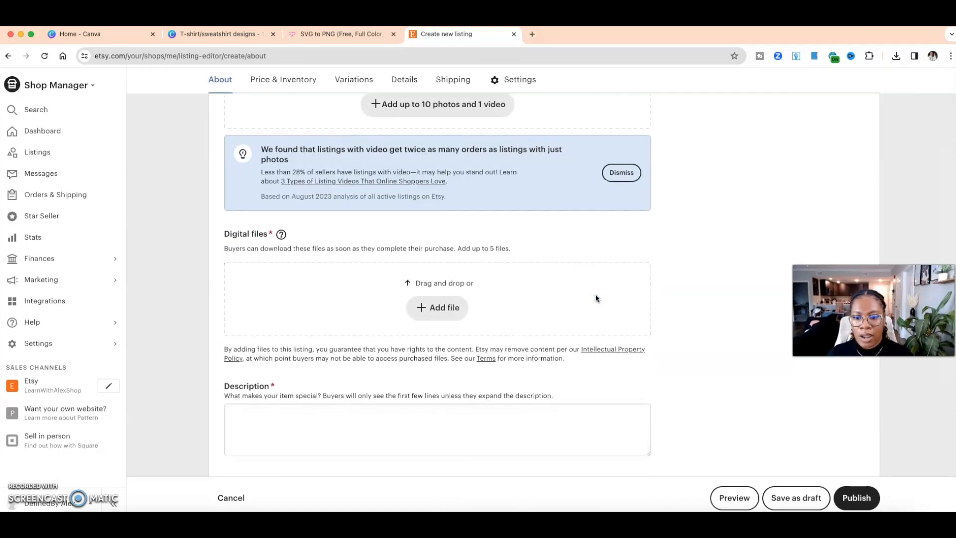
{"action": "left_click", "coordinate": [438, 307]}
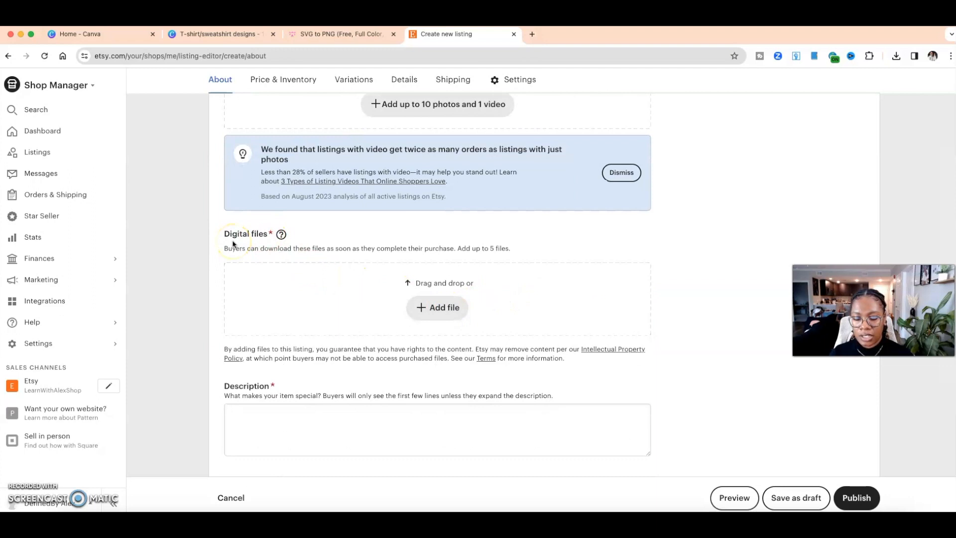
{"action": "left_click", "coordinate": [446, 311]}
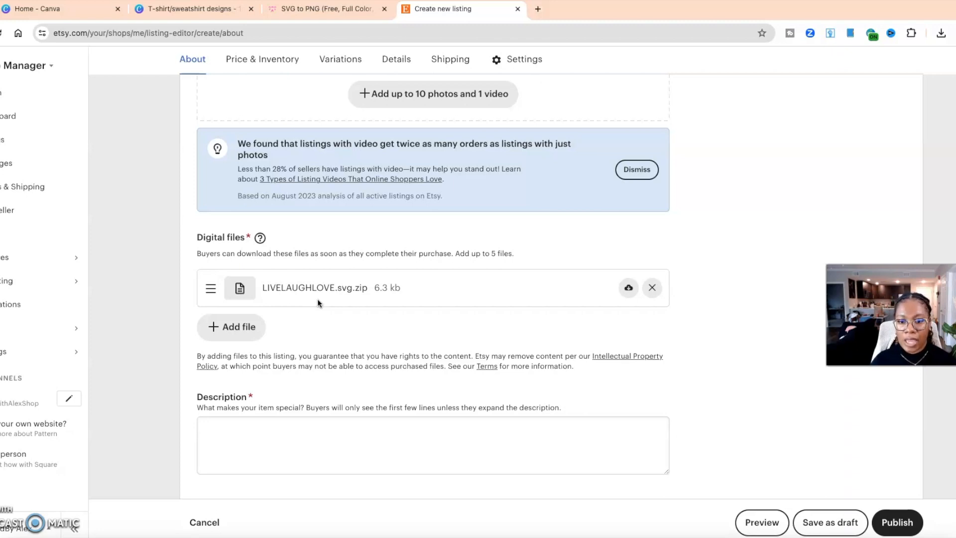
{"action": "left_click", "coordinate": [350, 299]}
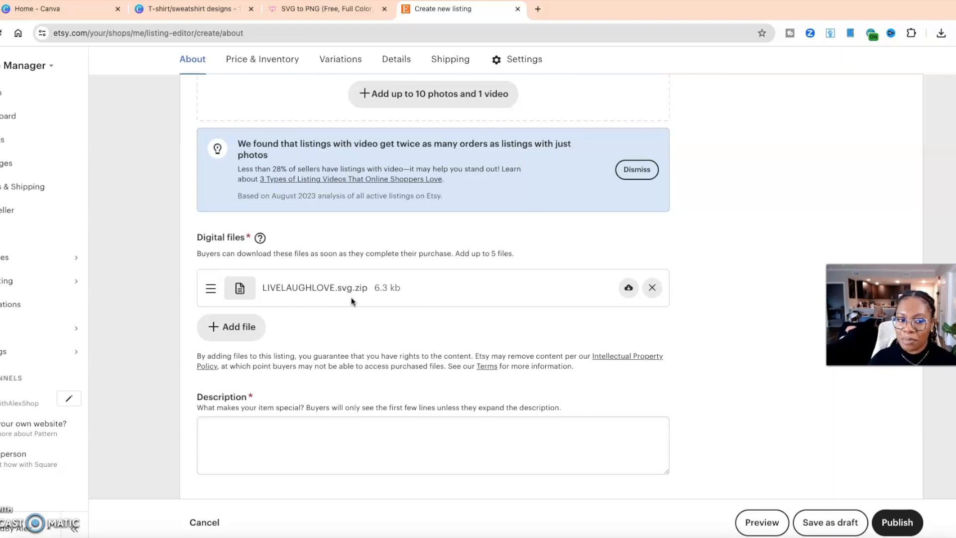
Look over the listing form's description, personalization, price, quantity, core details, category and tags sections
{"action": "scroll", "coordinate": [351, 298], "scroll_direction": "down", "scroll_amount": 3}
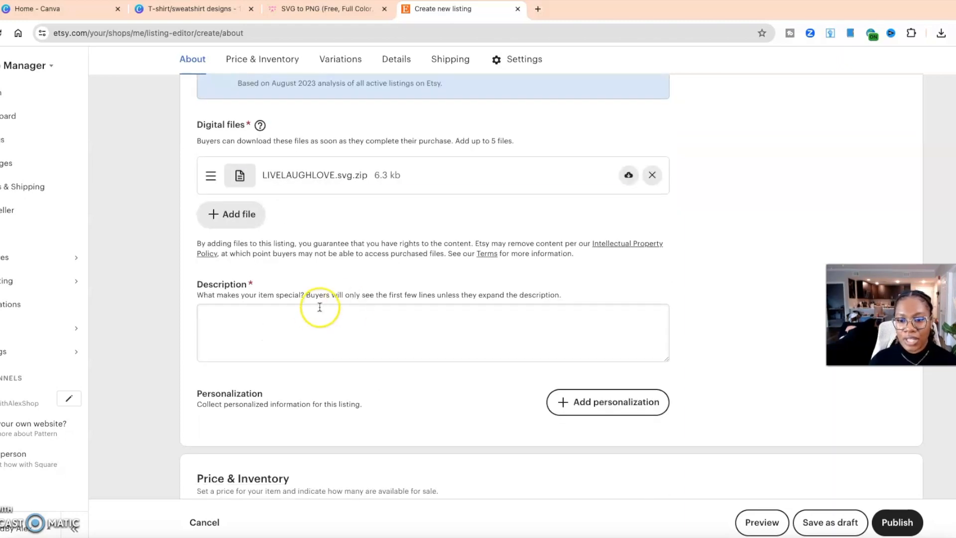
{"action": "left_click", "coordinate": [312, 308]}
{"action": "scroll", "coordinate": [312, 308], "scroll_direction": "down", "scroll_amount": 3}
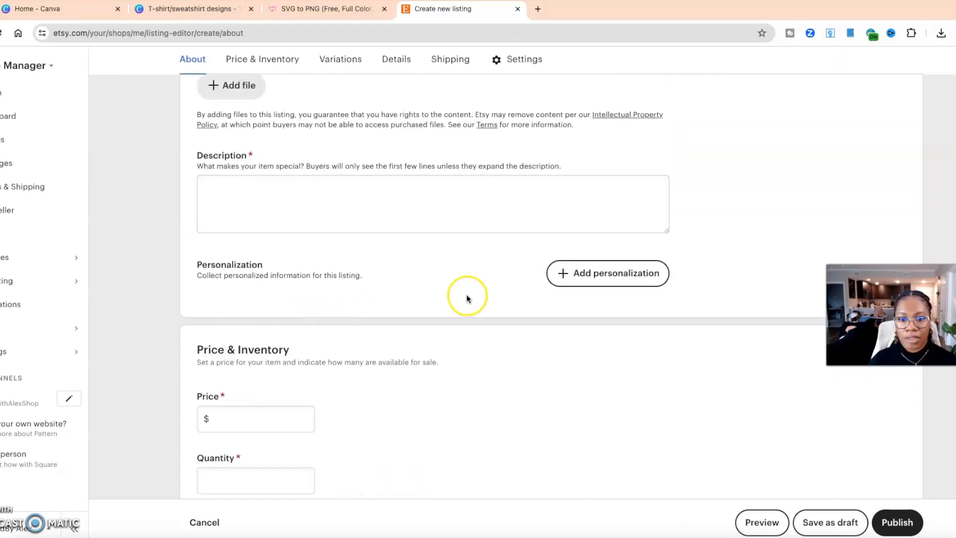
{"action": "scroll", "coordinate": [387, 300], "scroll_direction": "down", "scroll_amount": 10}
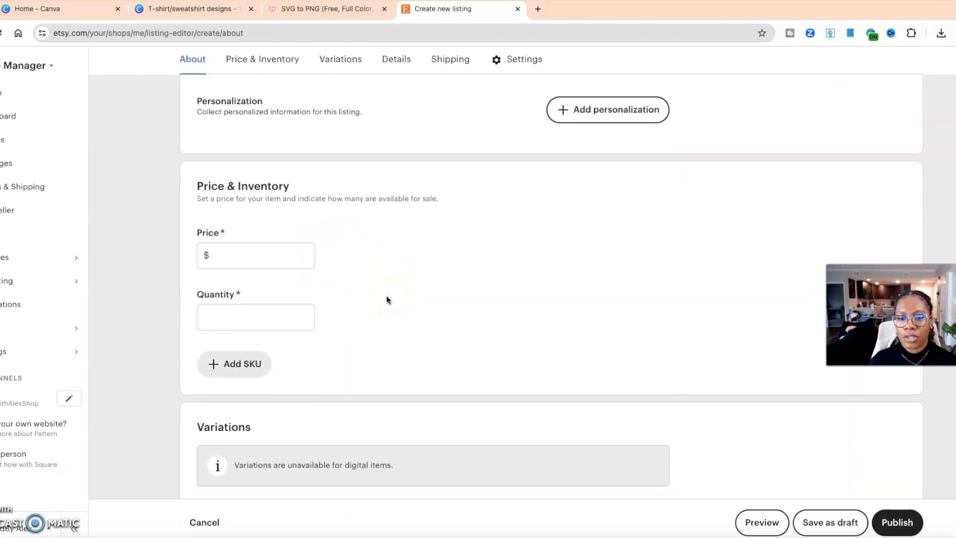
{"action": "scroll", "coordinate": [387, 299], "scroll_direction": "down", "scroll_amount": 6}
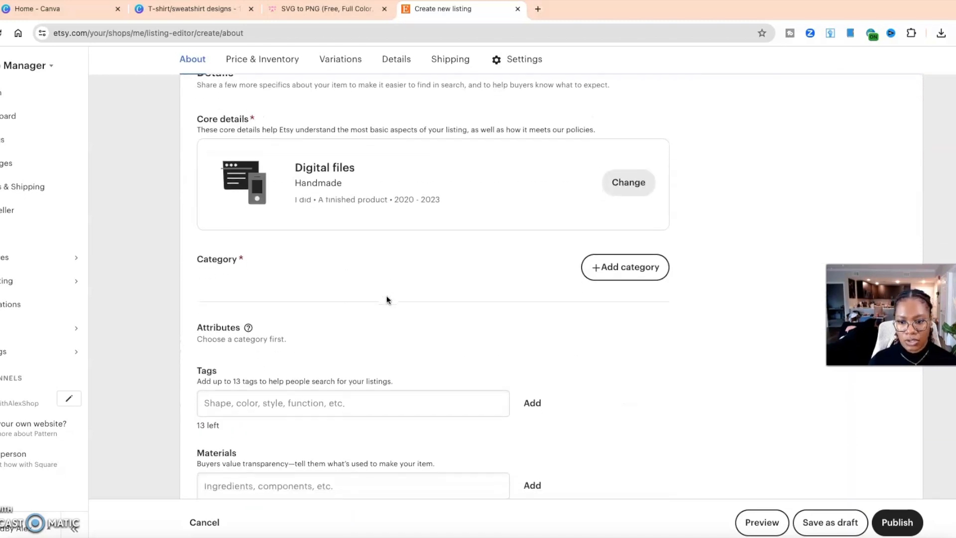
{"action": "scroll", "coordinate": [387, 300], "scroll_direction": "up", "scroll_amount": 10}
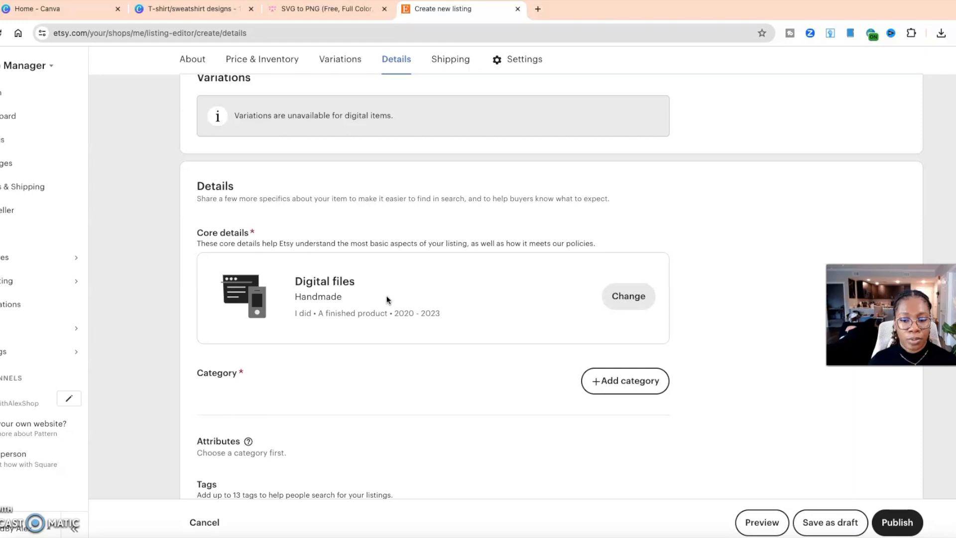
{"action": "scroll", "coordinate": [388, 299], "scroll_direction": "up", "scroll_amount": 9}
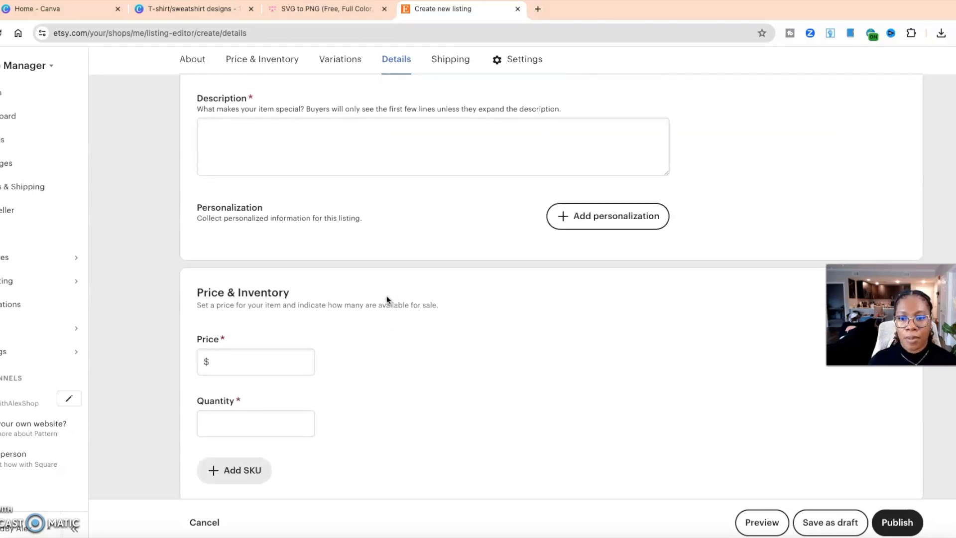
{"action": "scroll", "coordinate": [387, 299], "scroll_direction": "up", "scroll_amount": 2}
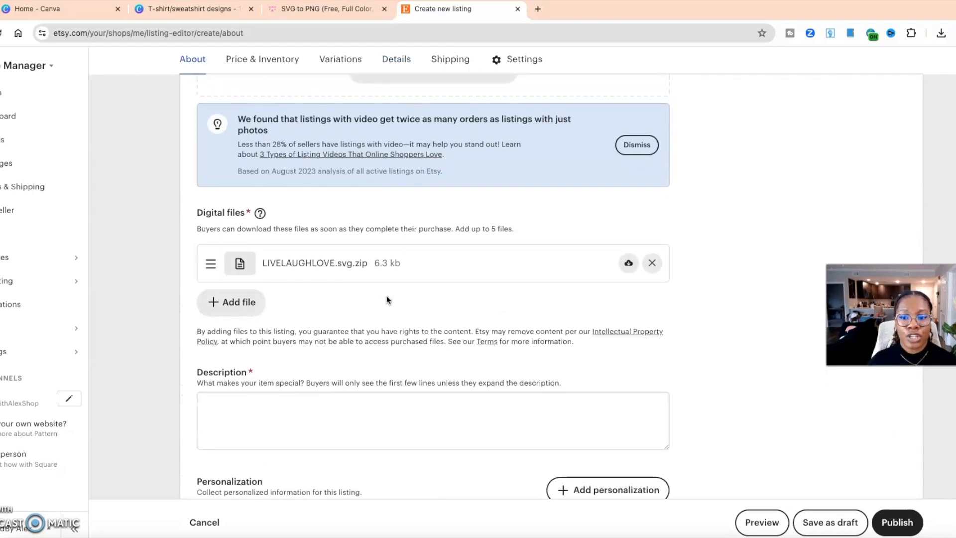